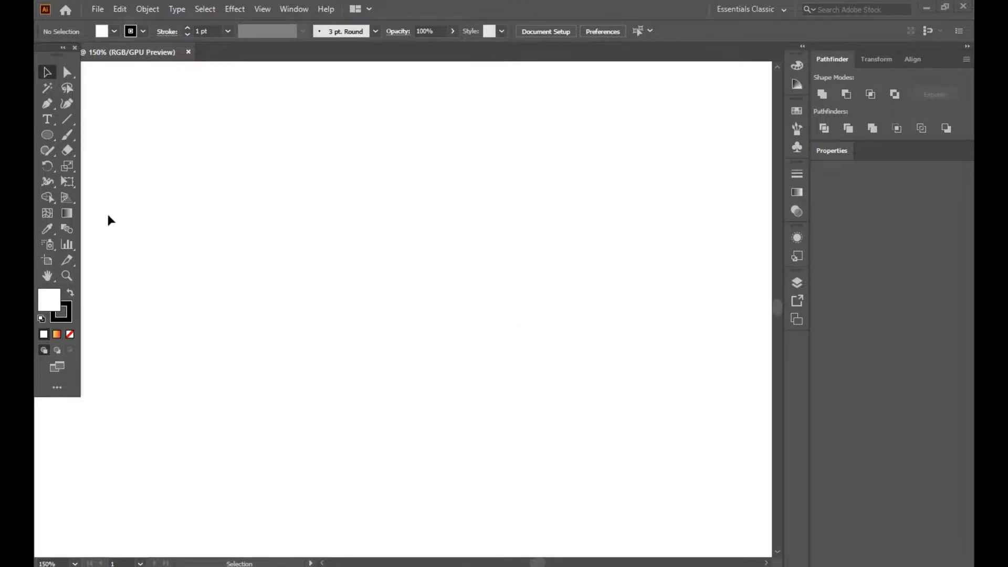
Draw a straight vertical line with the Pen tool in the upper middle of the artboard
left_click(40, 104)
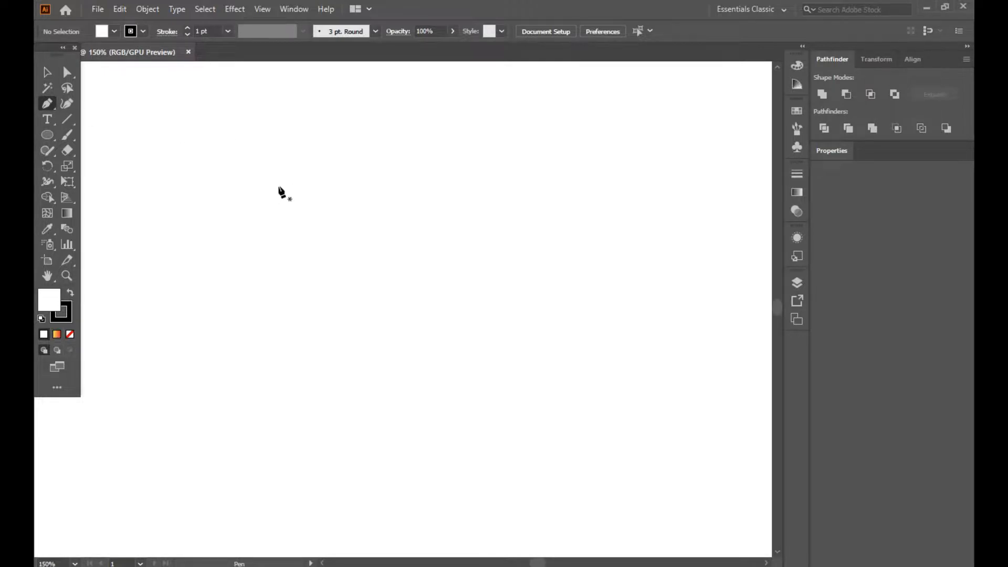
left_click(289, 163)
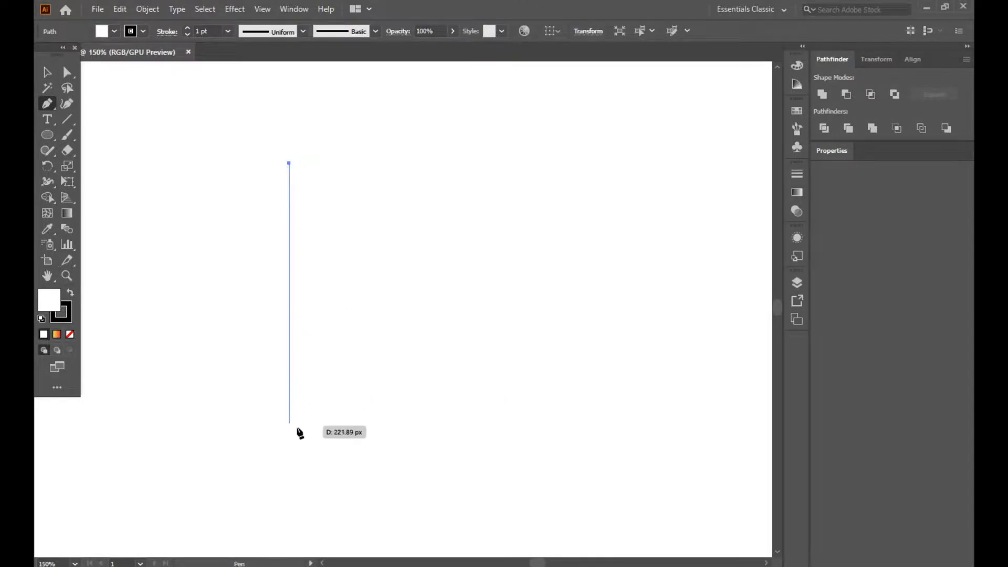
left_click(297, 445, "shift")
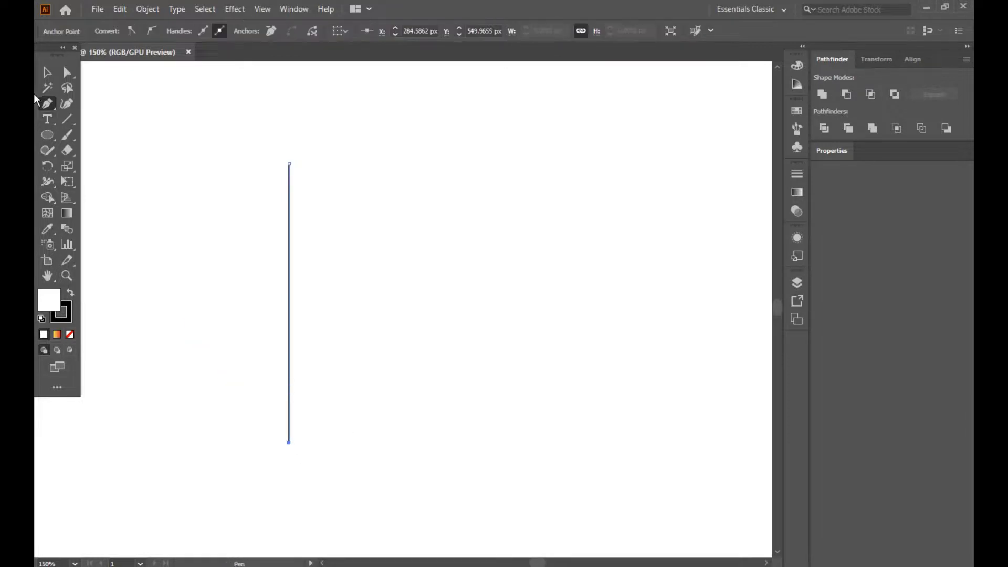
Copy the vertical line a short distance to its right and repeat the copy to make nine evenly spaced lines
left_click(47, 75)
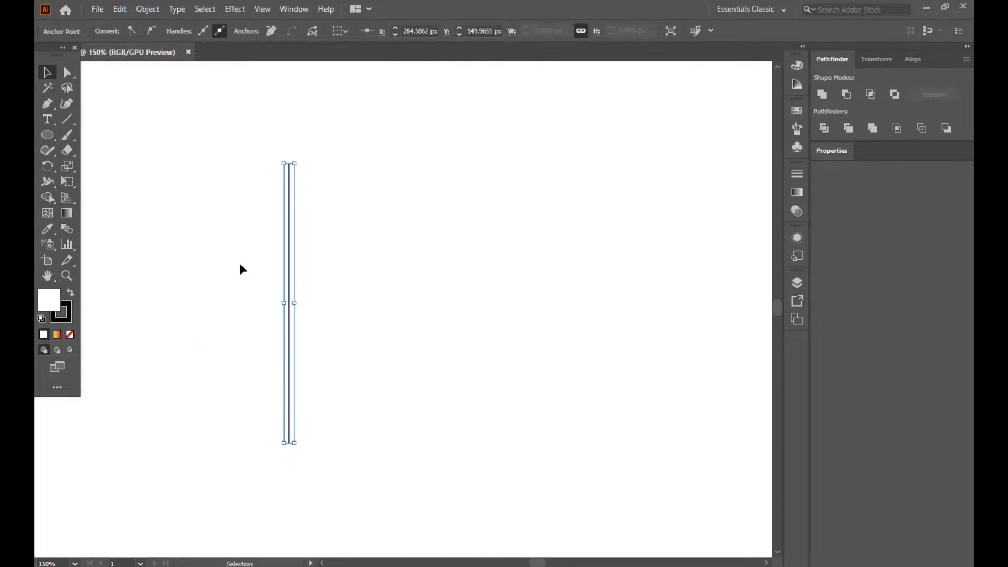
left_click(293, 261)
left_click_drag(292, 267, 310, 272)
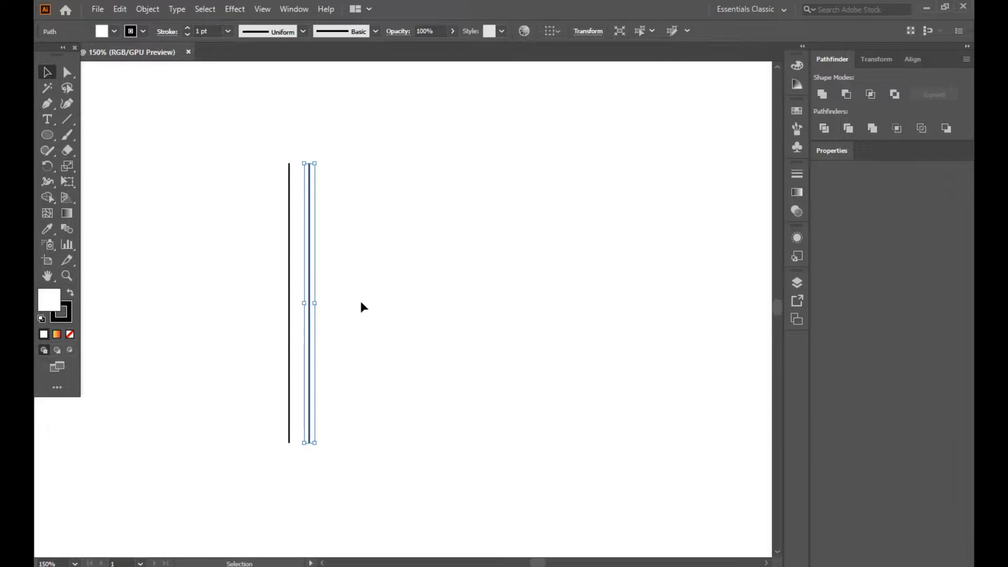
key("a")
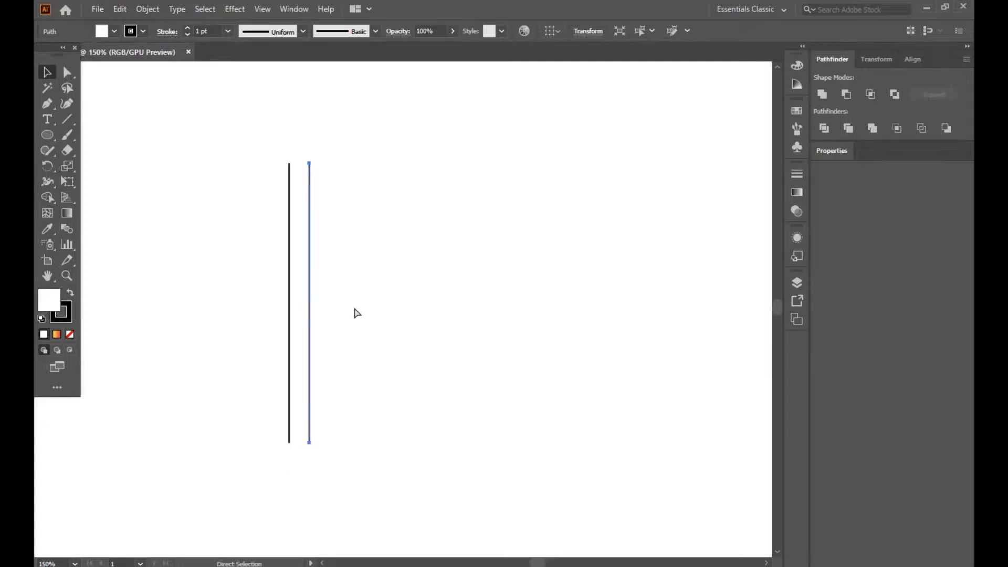
key("ctrl+d")
key("ctrl+d")
key("ctrl+d")
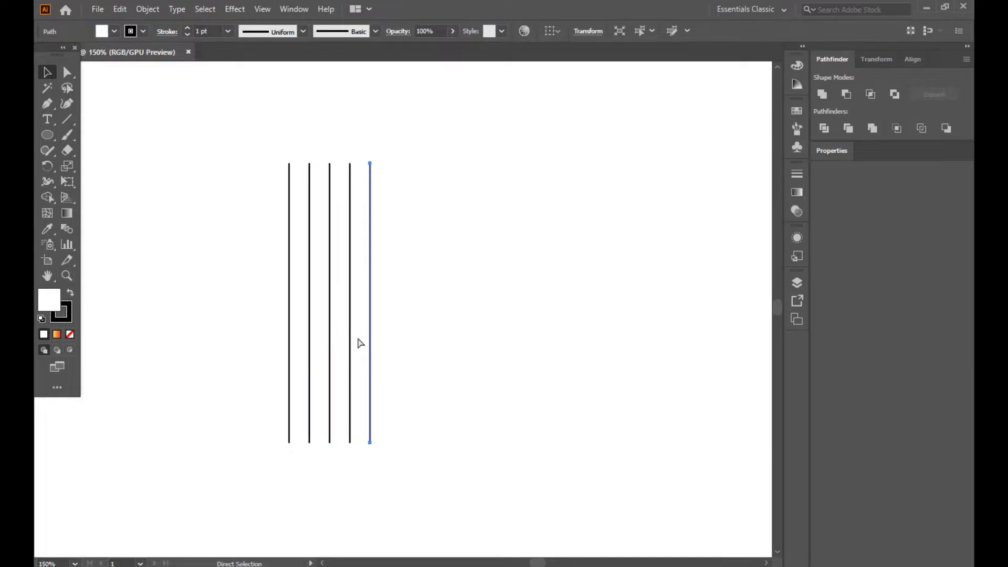
key("ctrl+d")
key("ctrl+d")
key("ctrl+d")
key("ctrl+d")
Group all nine vertical lines
key("v")
left_click(219, 230)
left_click_drag(229, 162, 530, 434)
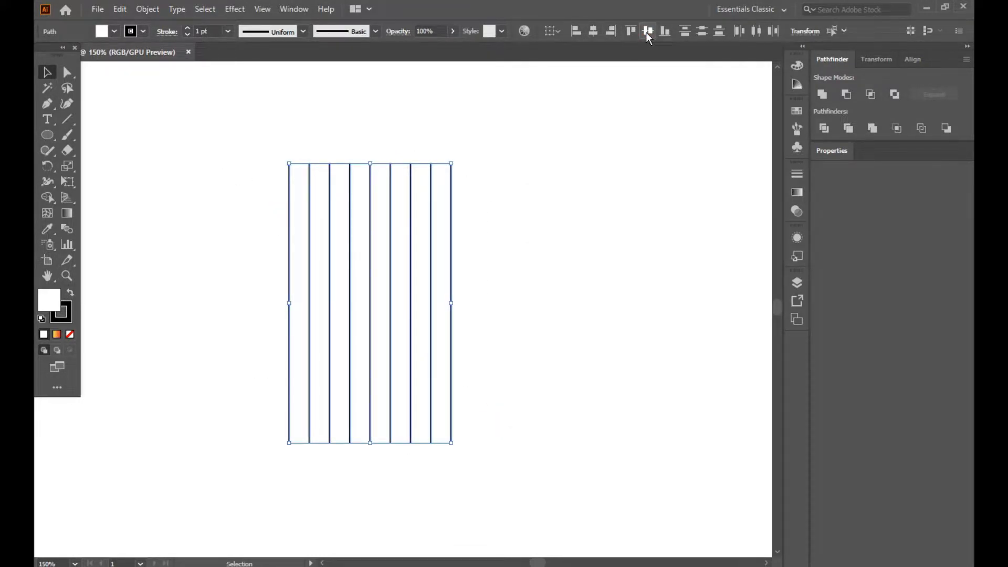
right_click(400, 271)
left_click(457, 350)
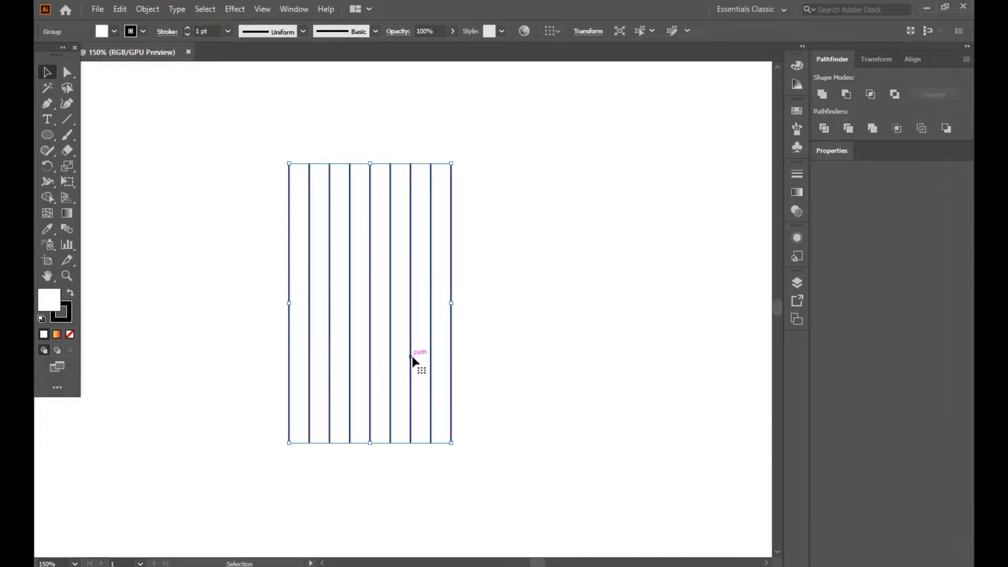
Copy the line group, rotate the copy 90°, and center both groups on each other horizontally and vertically to form a grid
left_click_drag(414, 355, 604, 354)
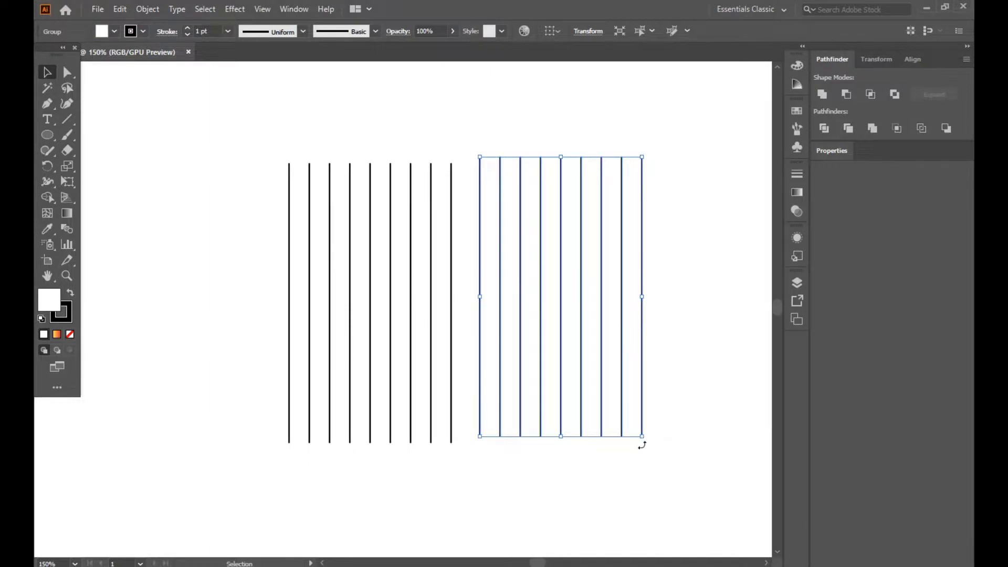
left_click_drag(641, 444, 479, 383)
left_click_drag(204, 200, 584, 397)
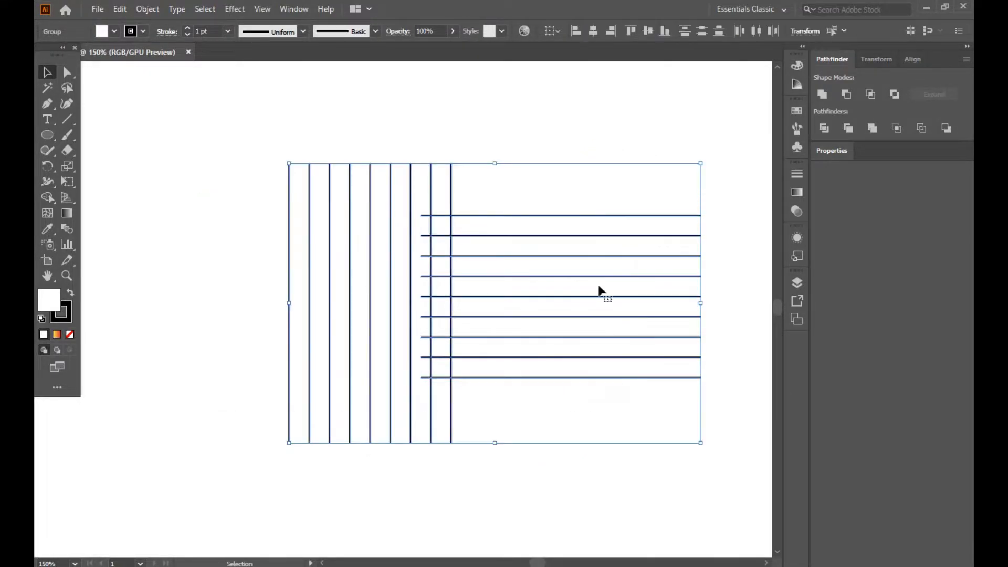
left_click(594, 30)
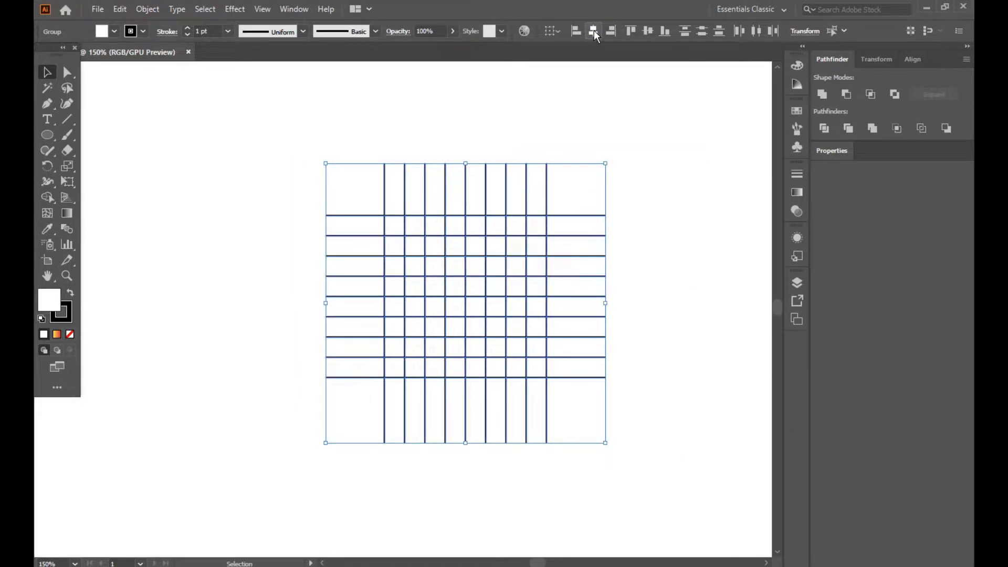
left_click(642, 34)
left_click(656, 168)
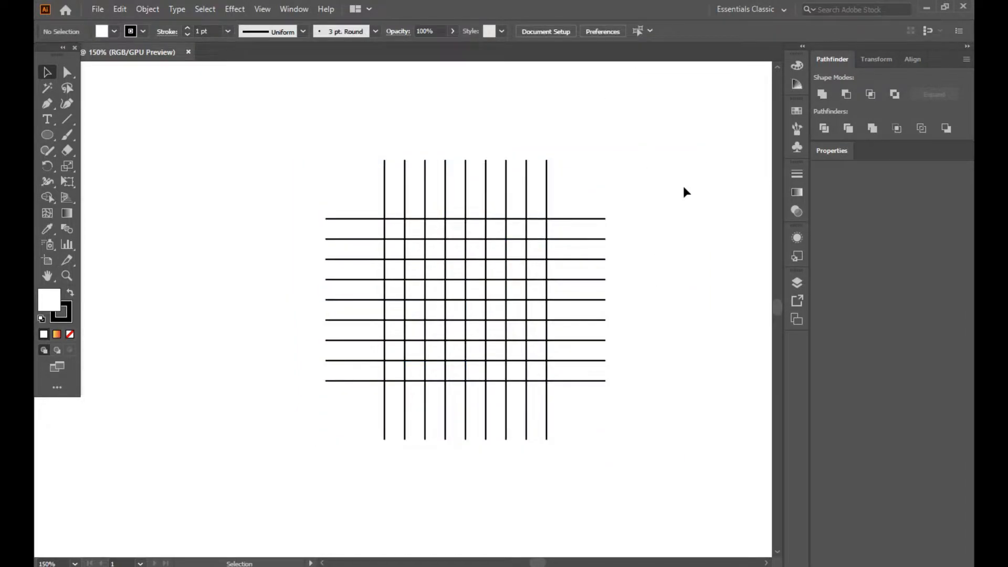
Draw a circle about 51.3 px across over the three-by-three cells at the grid's upper-left corner and remove its fill
scroll(354, 285, "up", 3)
left_click_drag(540, 239, 342, 267)
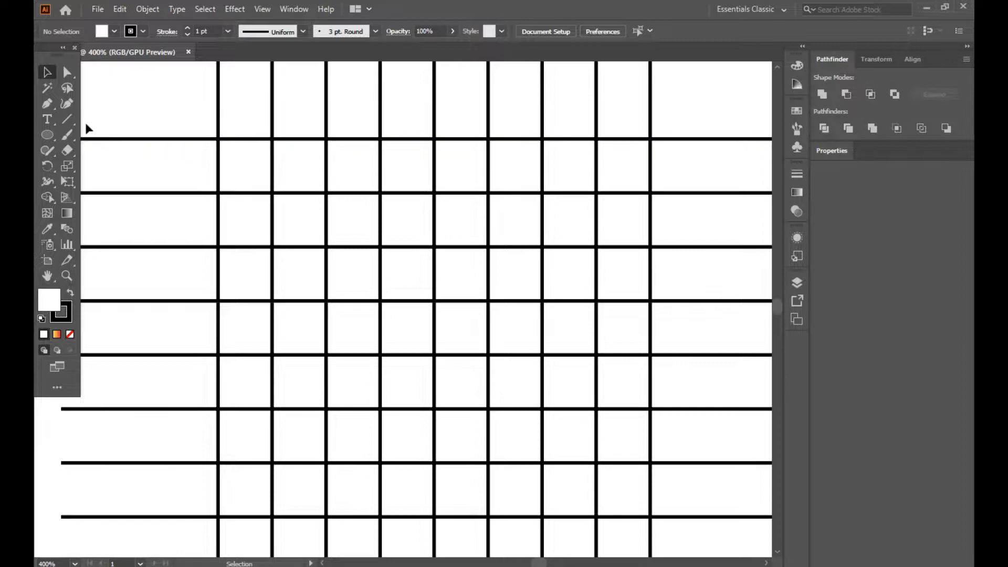
left_click(53, 133)
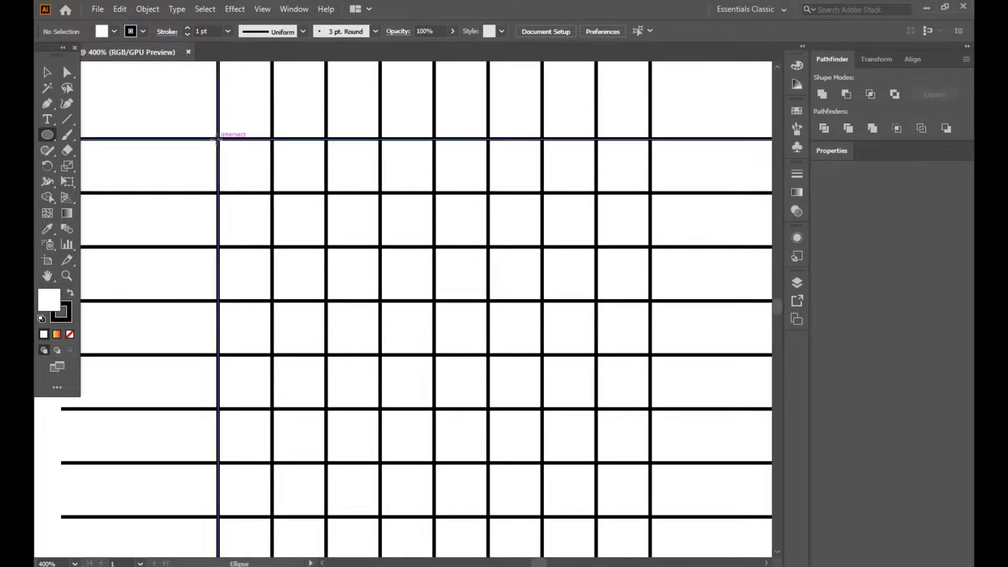
left_click_drag(217, 138, 324, 300)
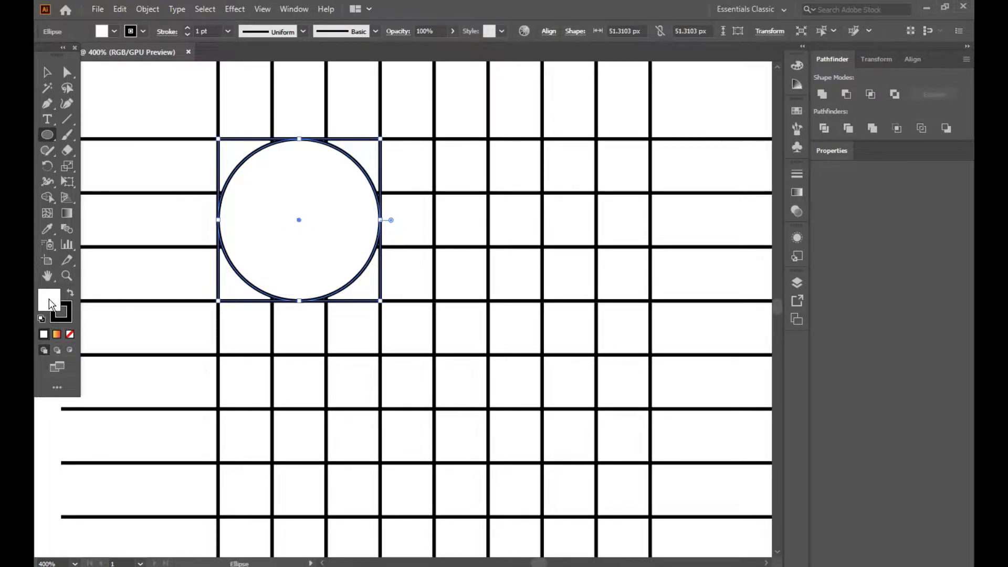
left_click(70, 334)
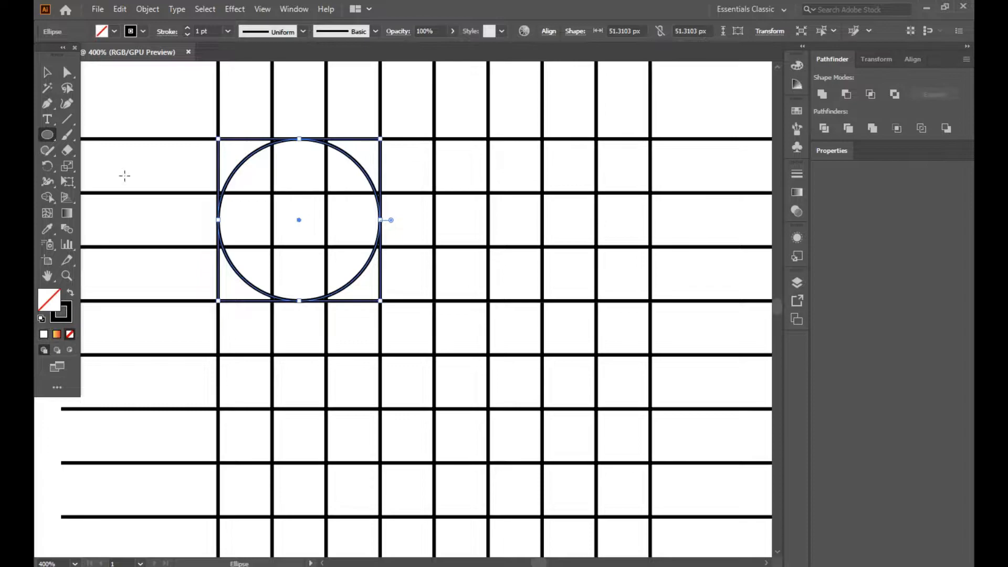
Examine in outline view how the circle's edges meet the surrounding grid lines, and return to the normal preview
key("ctrl")
key("ctrl+a")
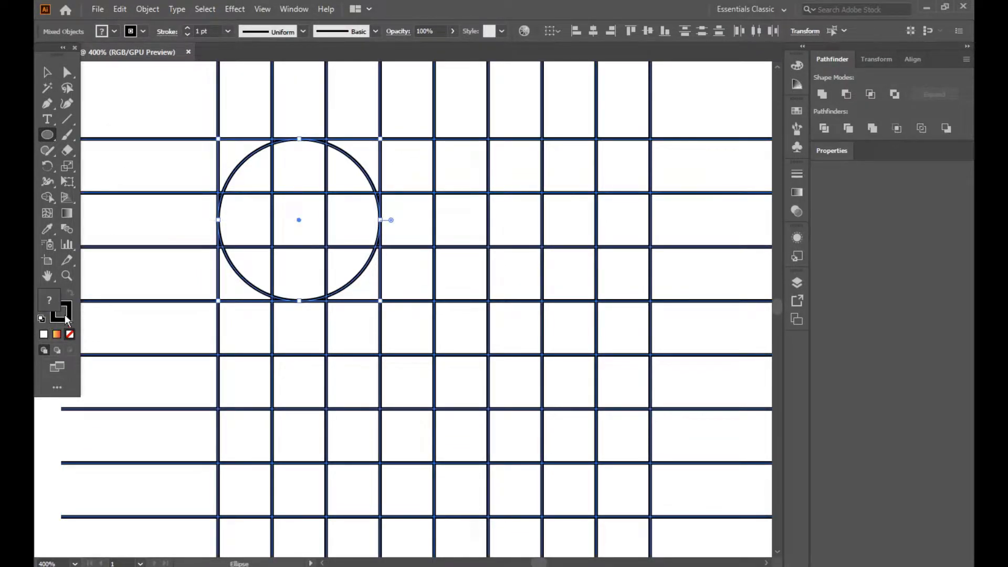
left_click(47, 71)
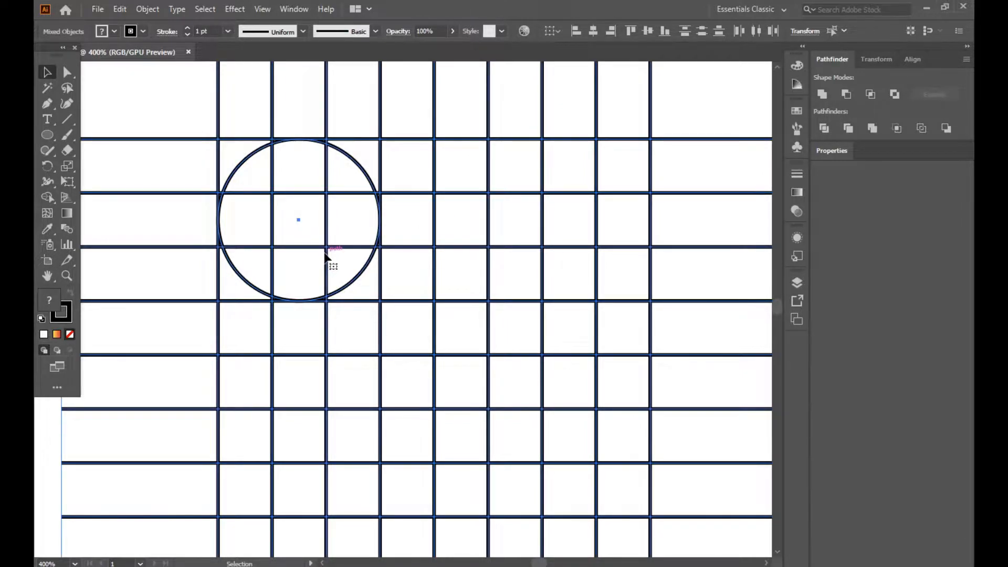
key("ctrl+y")
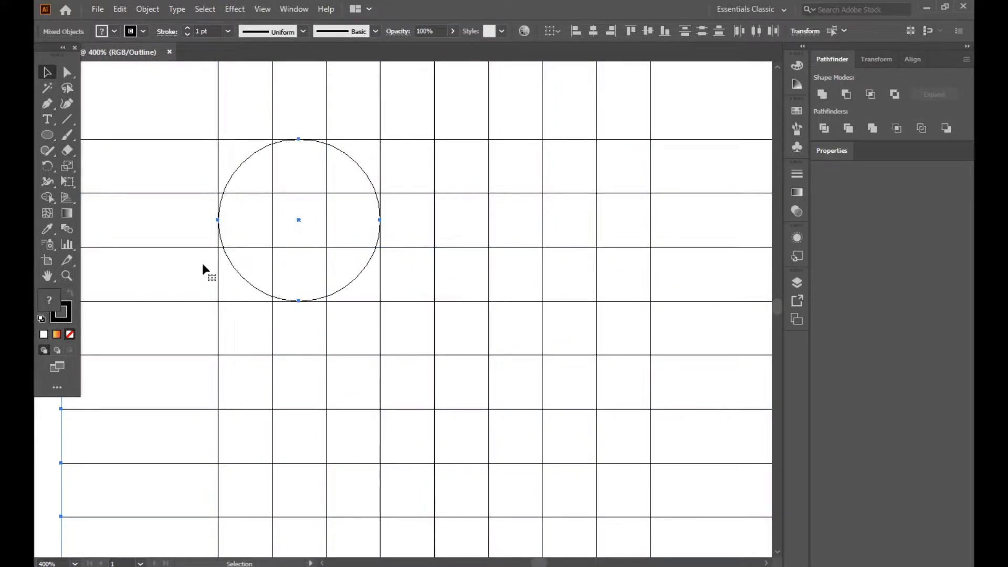
left_click(138, 105)
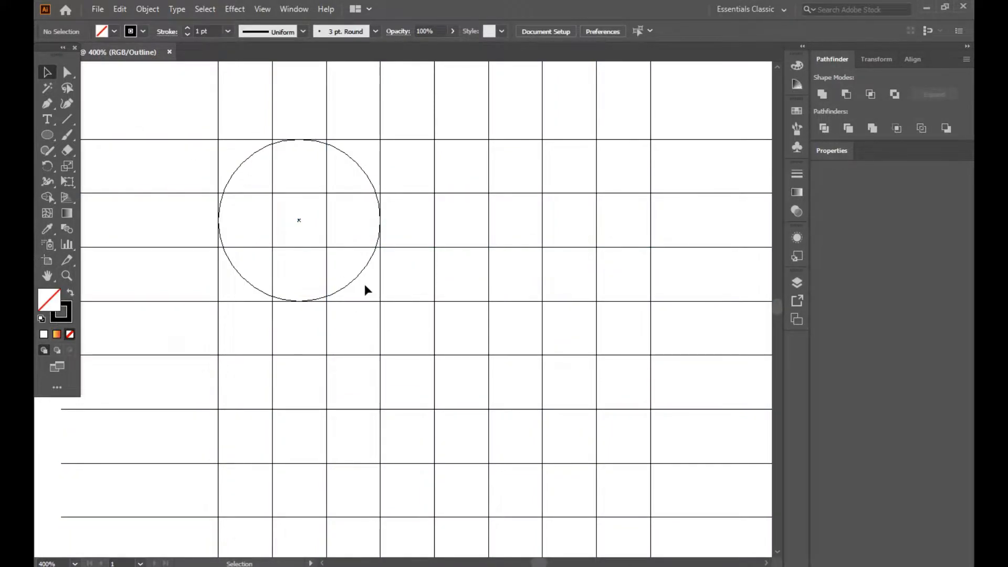
scroll(364, 284, "up", 4)
left_click_drag(182, 331, 404, 405)
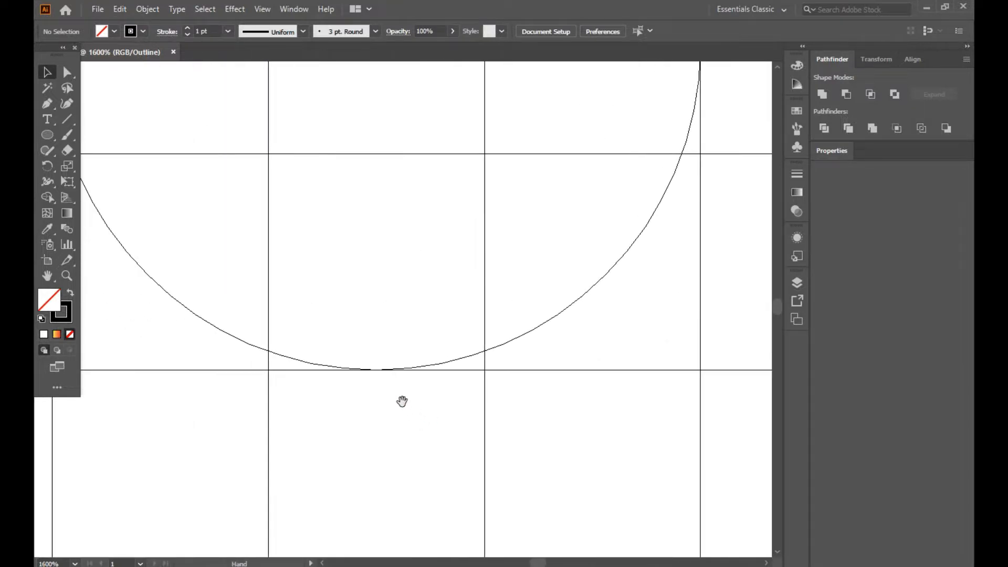
scroll(409, 315, "up", 3)
scroll(409, 315, "right", 5)
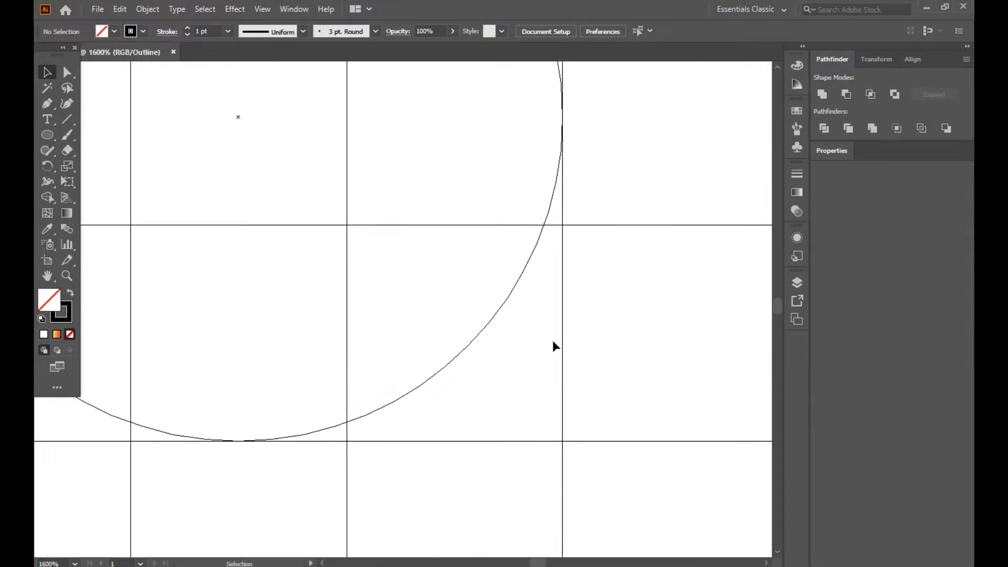
scroll(553, 338, "up", 2)
scroll(570, 297, "up", 4)
scroll(570, 296, "up", 1)
left_click_drag(526, 199, 462, 557)
left_click_drag(520, 260, 499, 556)
left_click_drag(410, 467, 491, 486)
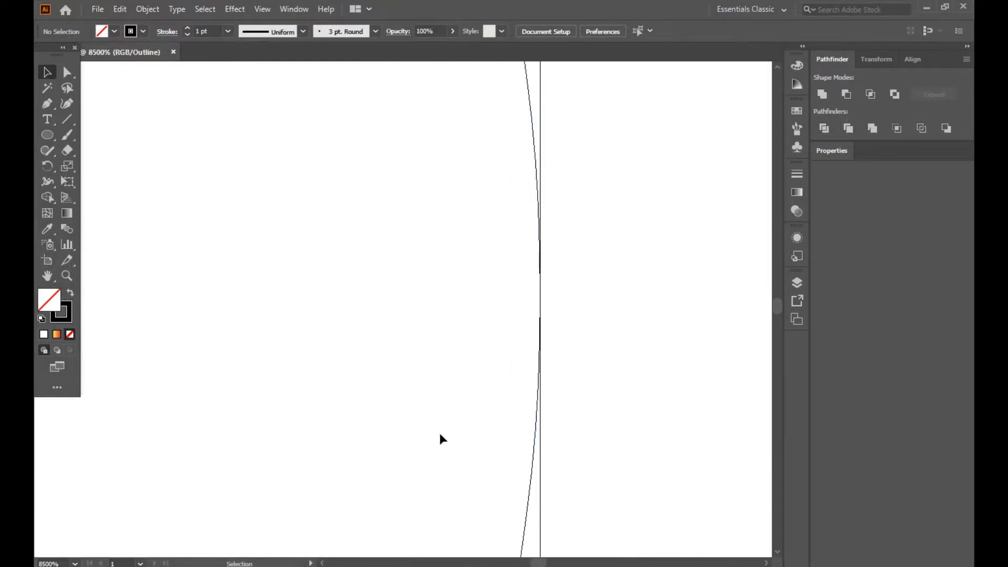
scroll(390, 381, "down", 5)
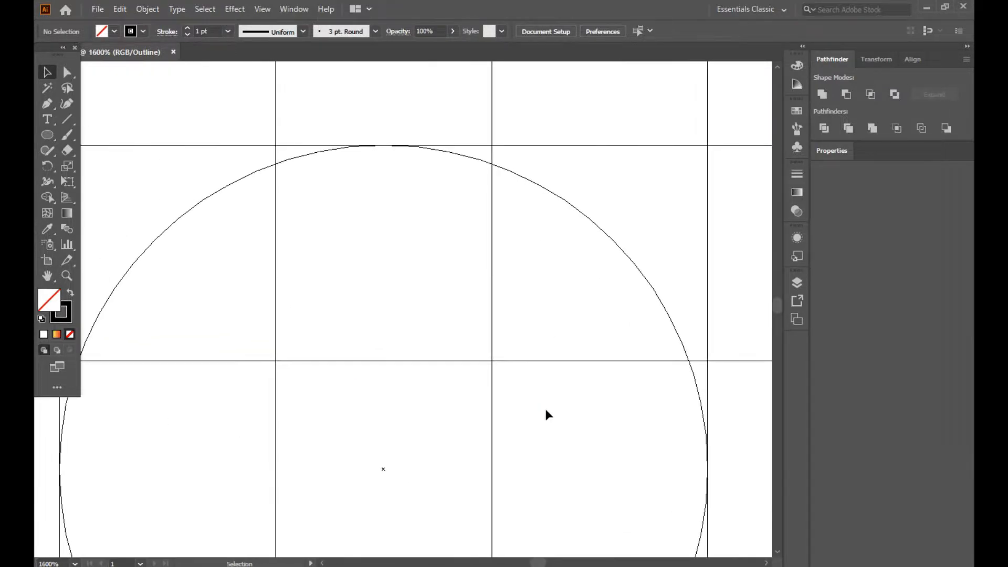
left_click_drag(294, 376, 568, 281)
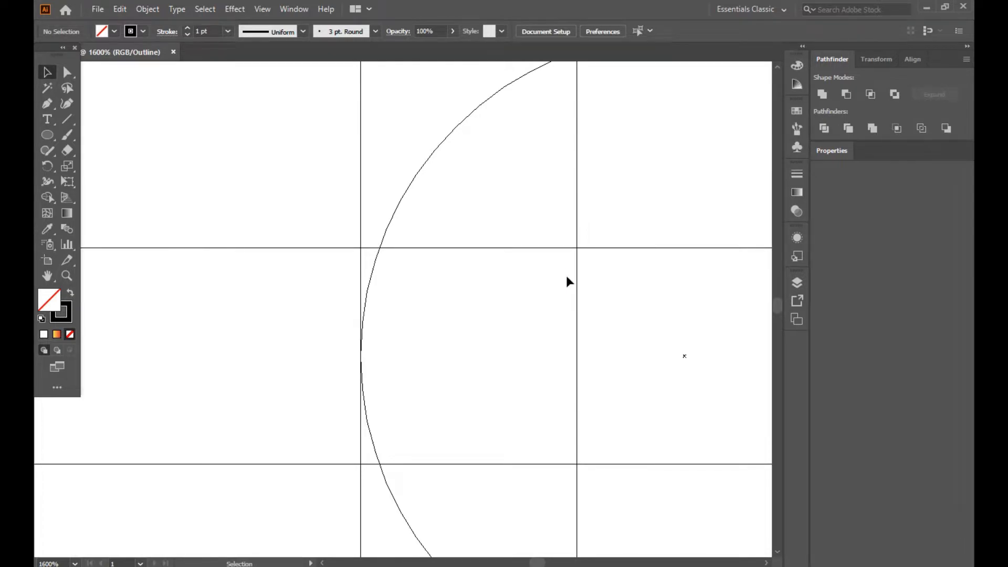
scroll(566, 275, "down", 3)
key("a")
key("ctrl+y")
left_click_drag(533, 277, 458, 267)
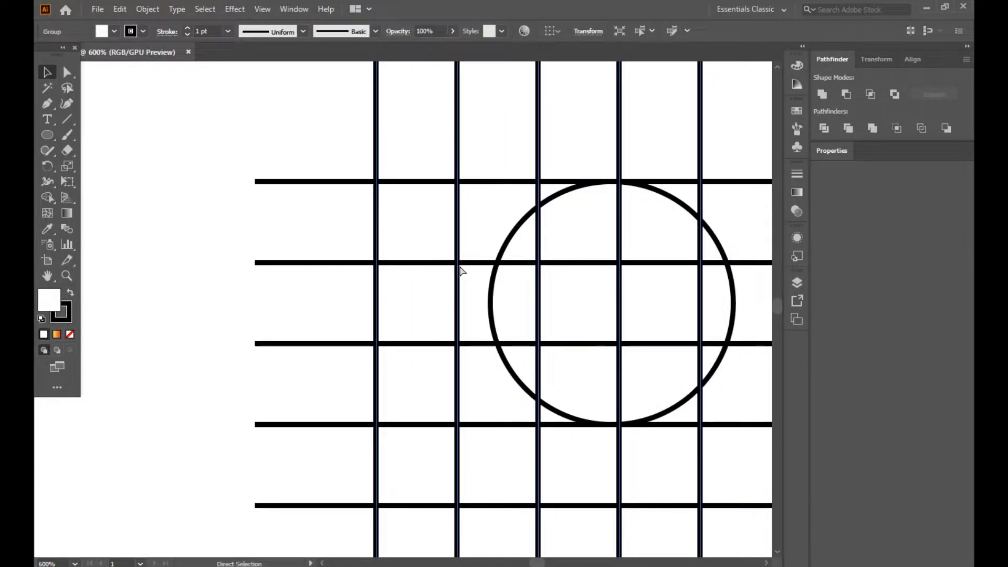
key("ctrl+z")
Draw a circle about 17.1 px across in the single grid cell at the center of the large circle
key("space")
left_click_drag(446, 313, 246, 266)
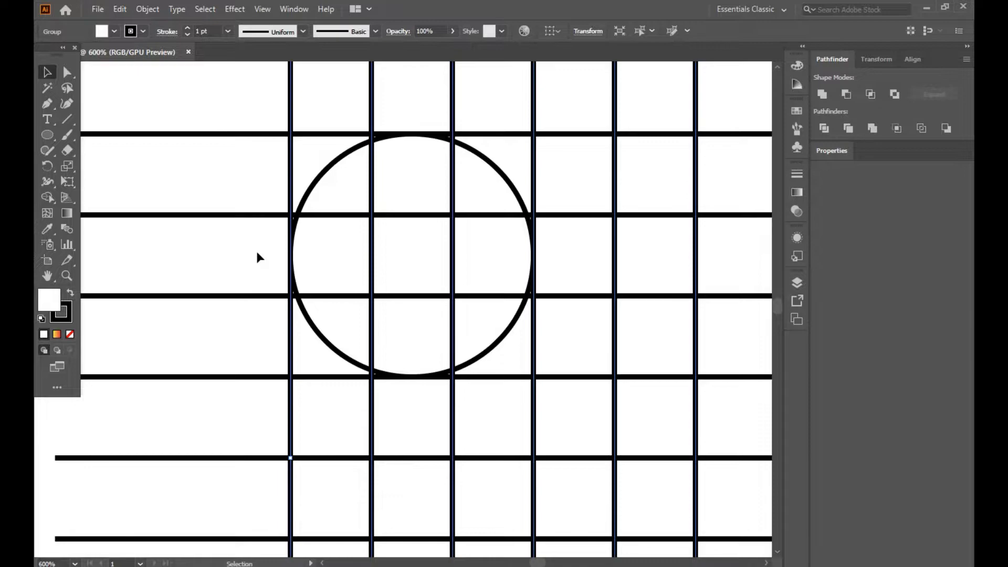
left_click(52, 138)
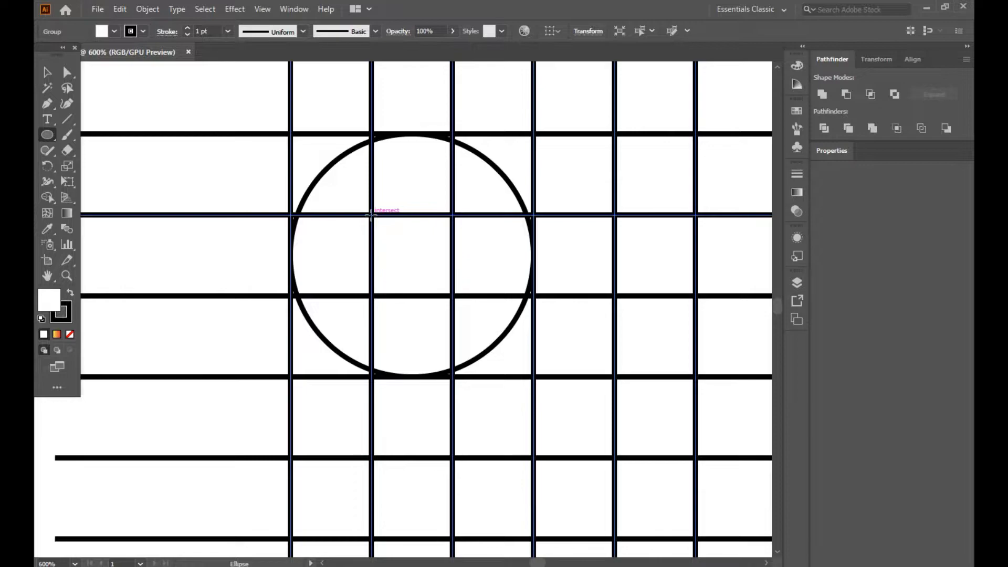
left_click_drag(370, 214, 412, 294)
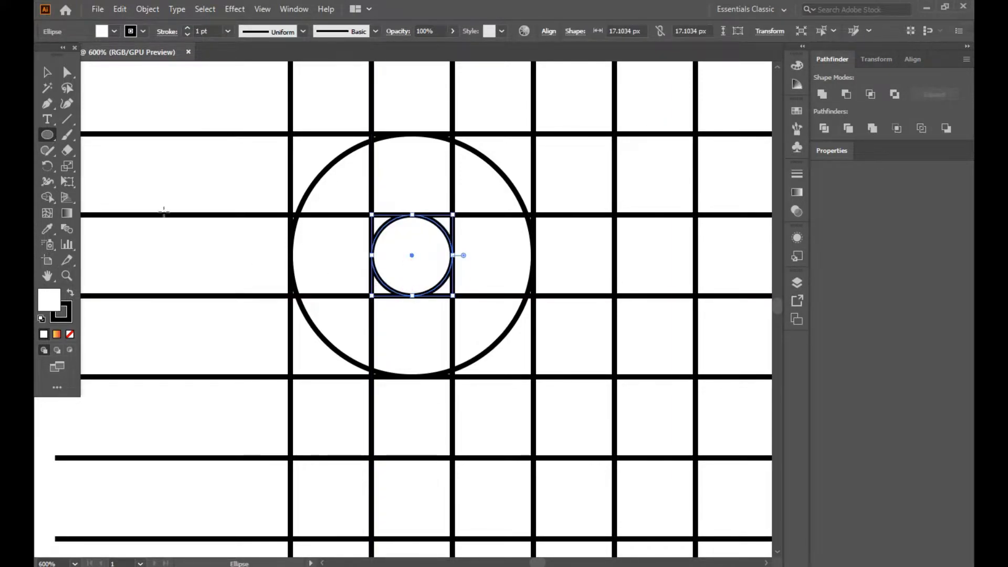
left_click(47, 73)
scroll(178, 190, "down", 3)
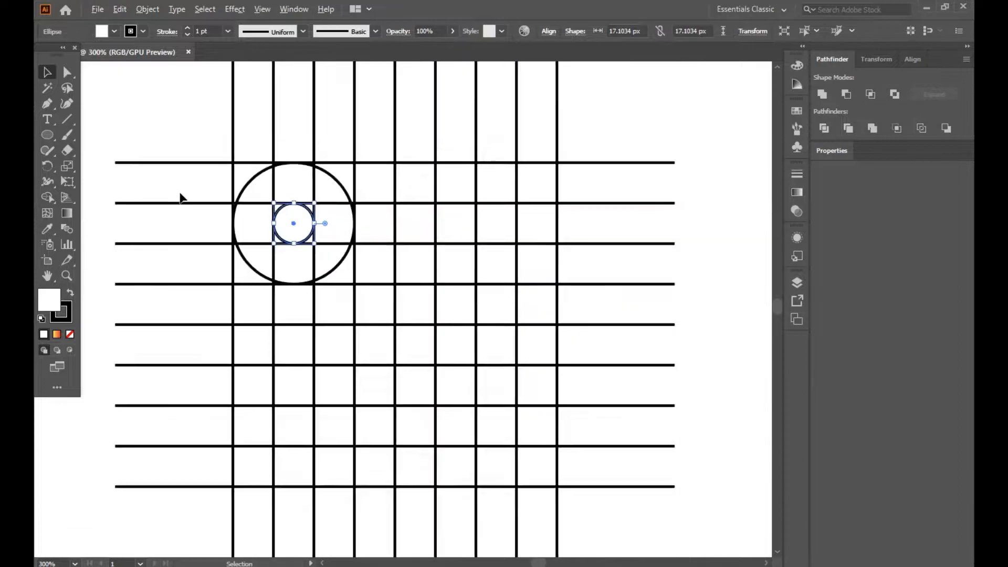
left_click_drag(241, 290, 356, 311)
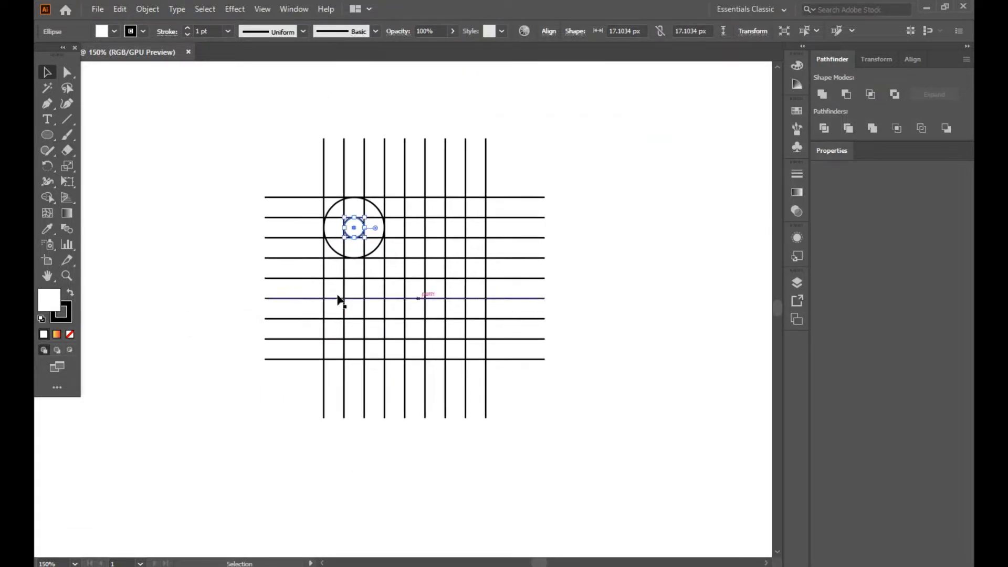
left_click(220, 151)
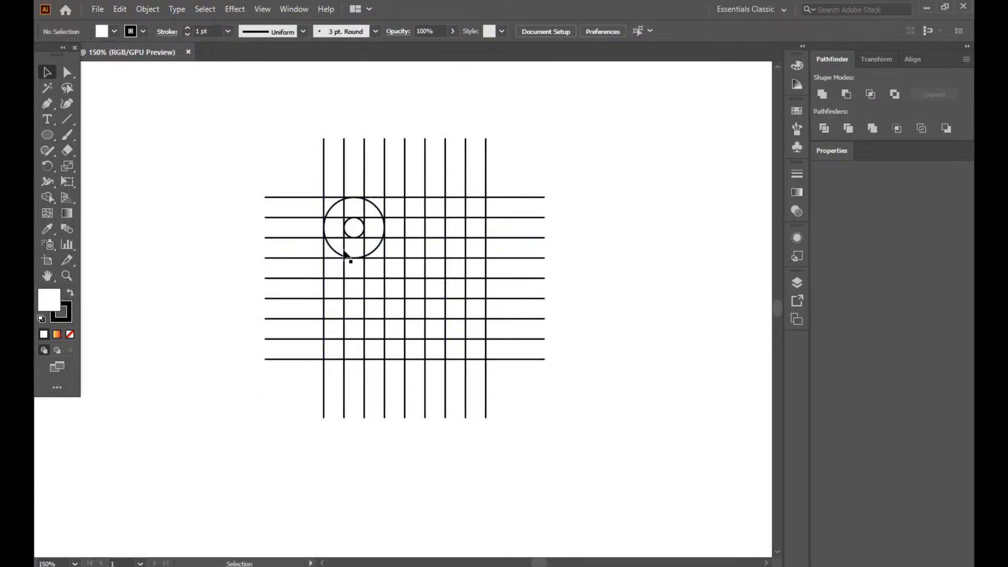
Duplicate the large and small concentric circles together two cells right and three cells down, then deselect them
left_click(374, 255)
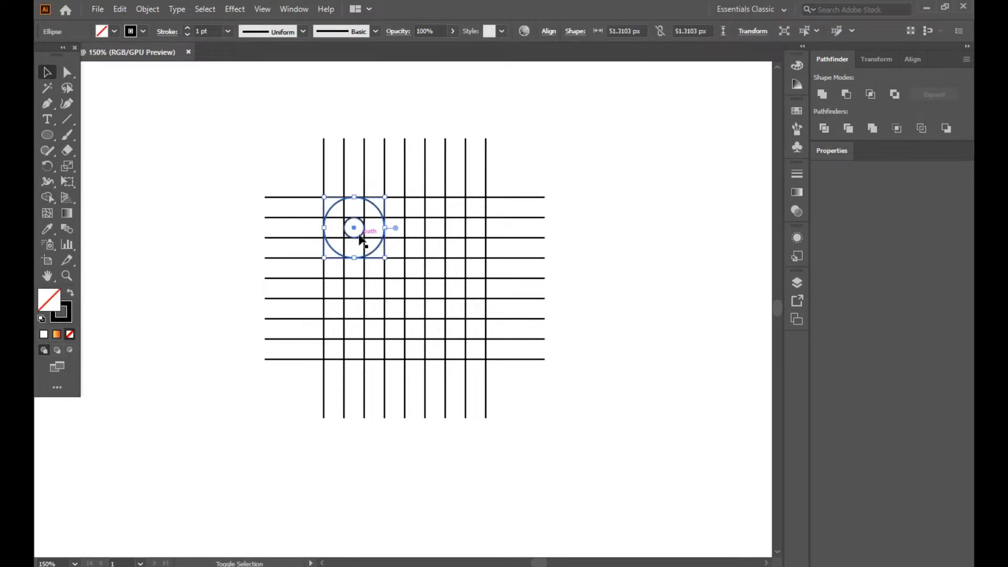
left_click(360, 237, "shift")
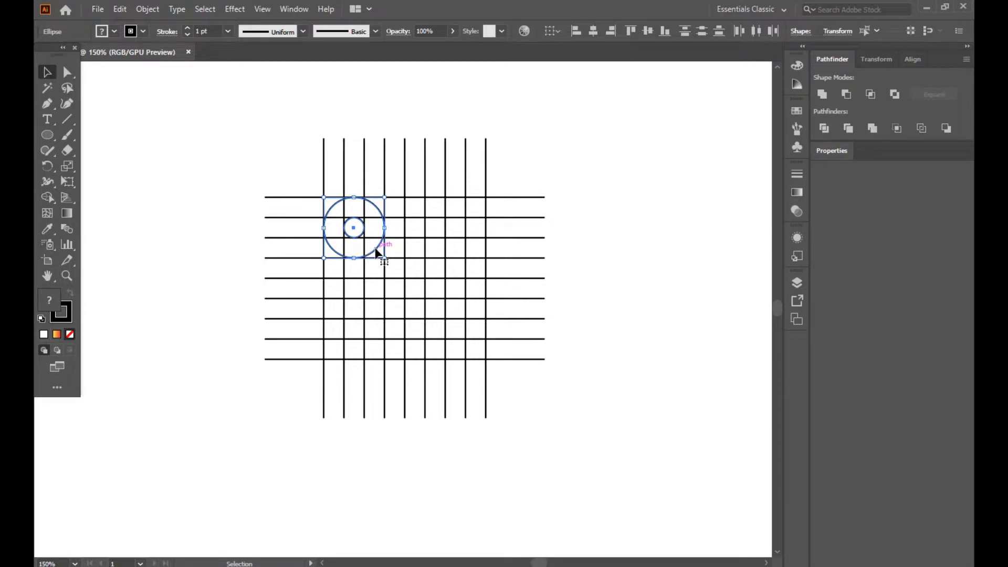
left_click_drag(374, 252, 416, 315)
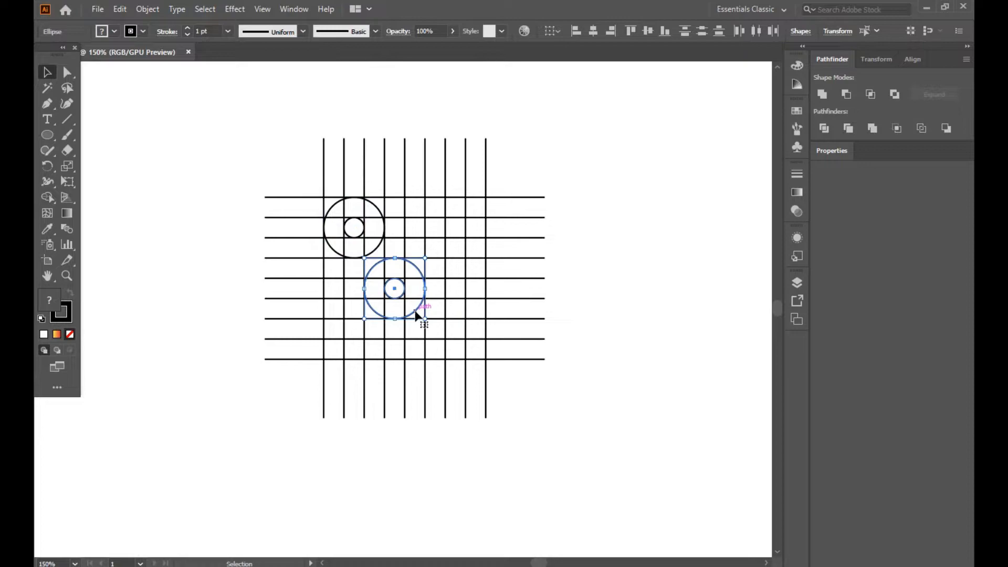
scroll(373, 268, "up", 4)
scroll(373, 267, "down", 4)
left_click(247, 175)
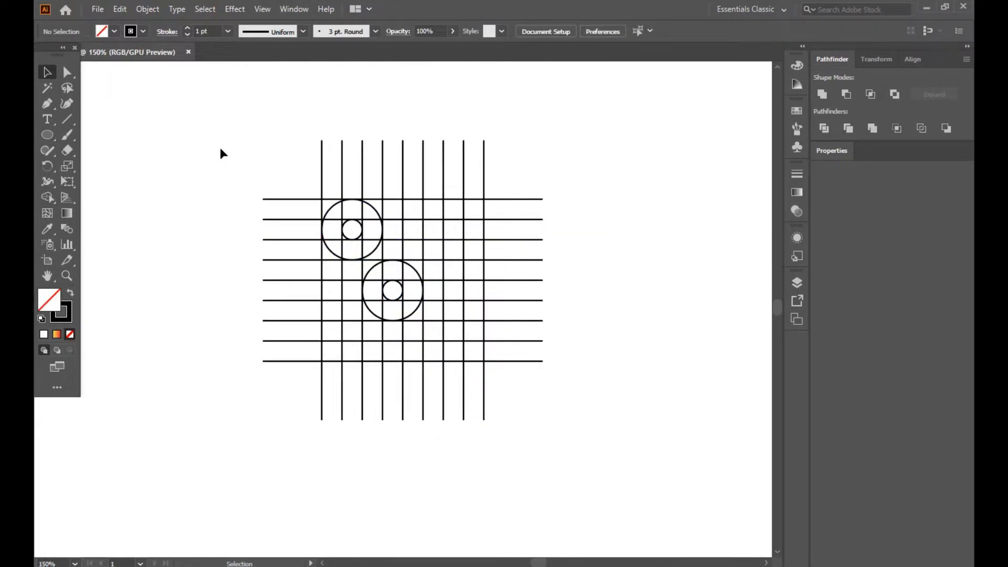
left_click_drag(224, 139, 265, 157)
Draw two circles about 34.2 px across, one in the upper circle's upper-left two-by-two cells, one in the lower circle's lower-right two-by-two cells
left_click(55, 131)
scroll(316, 250, "up", 3)
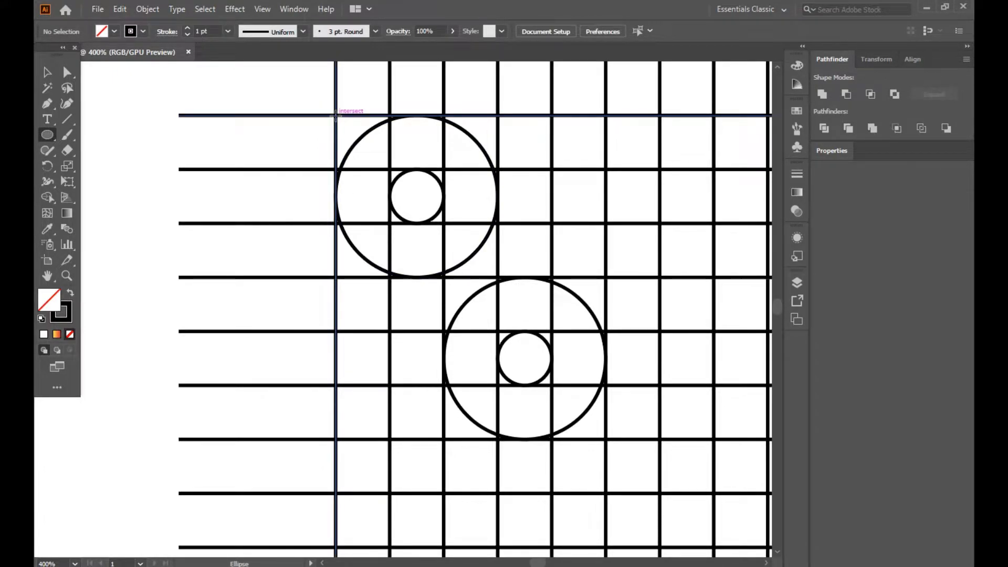
left_click_drag(335, 114, 382, 158)
left_click_drag(404, 187, 430, 224)
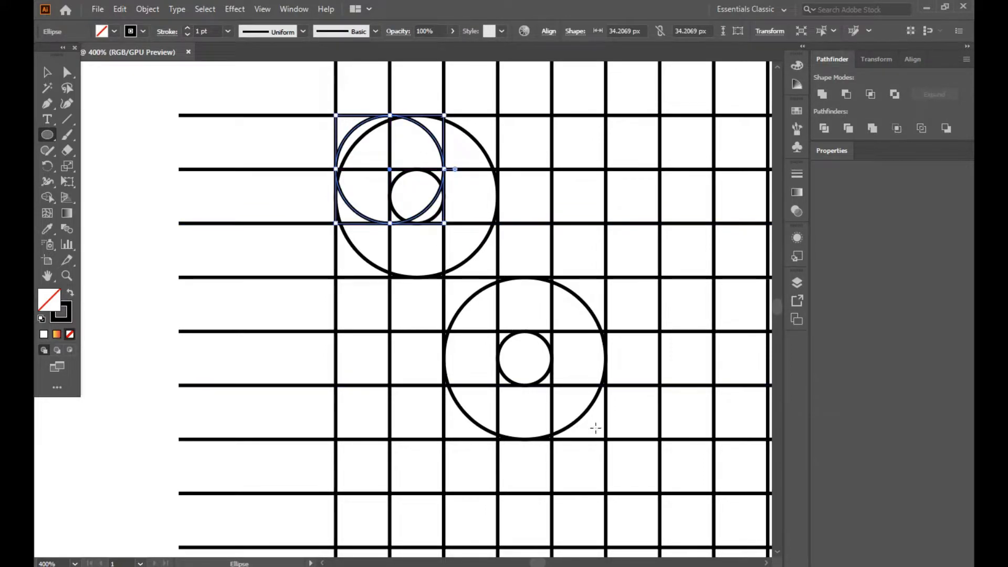
left_click_drag(606, 439, 539, 332)
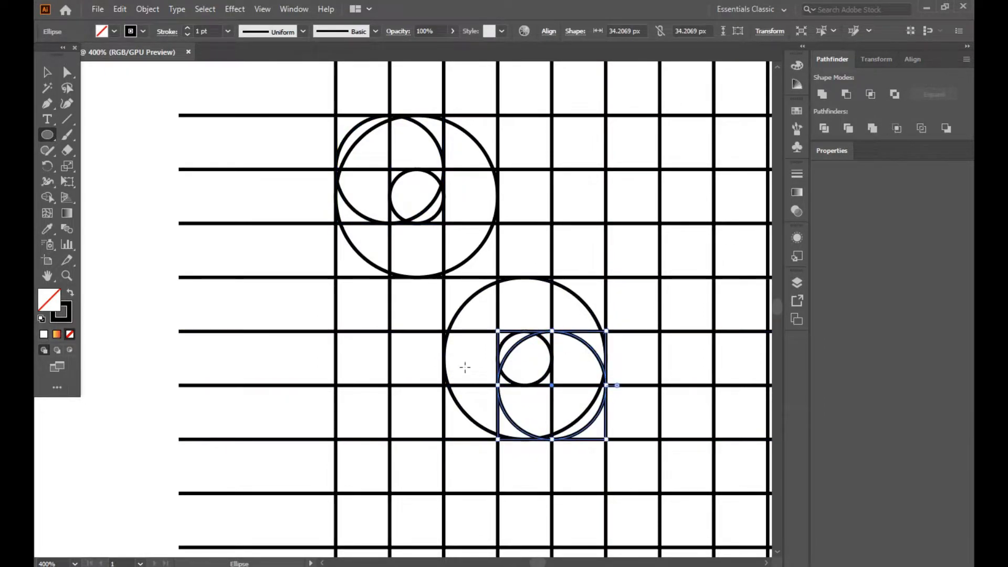
Select all the lines and circles and activate the Shape Builder tool with a black fill
left_click(49, 73)
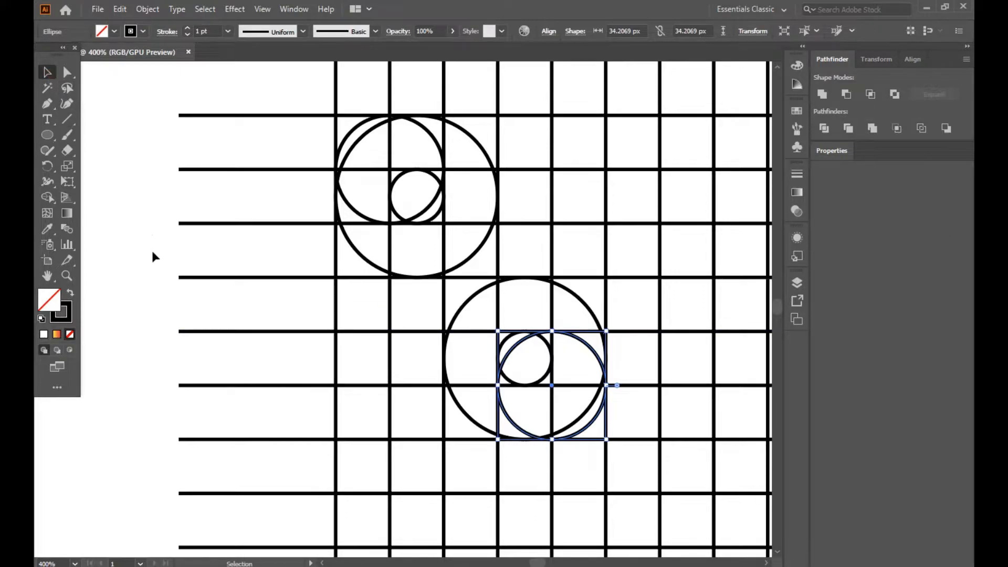
left_click(175, 201)
key("ctrl+a")
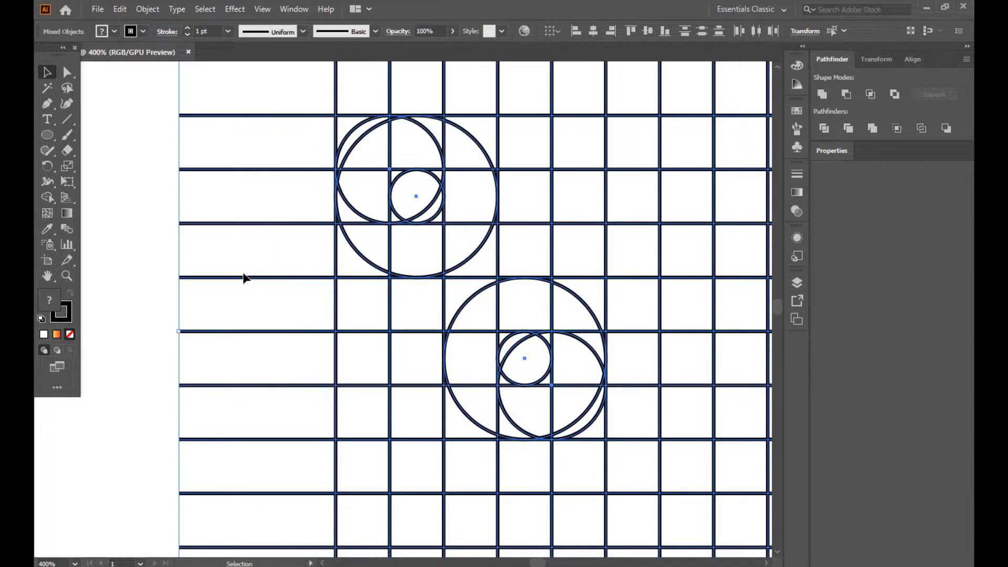
key("ctrl+minus")
key("ctrl+minus")
key("ctrl+minus")
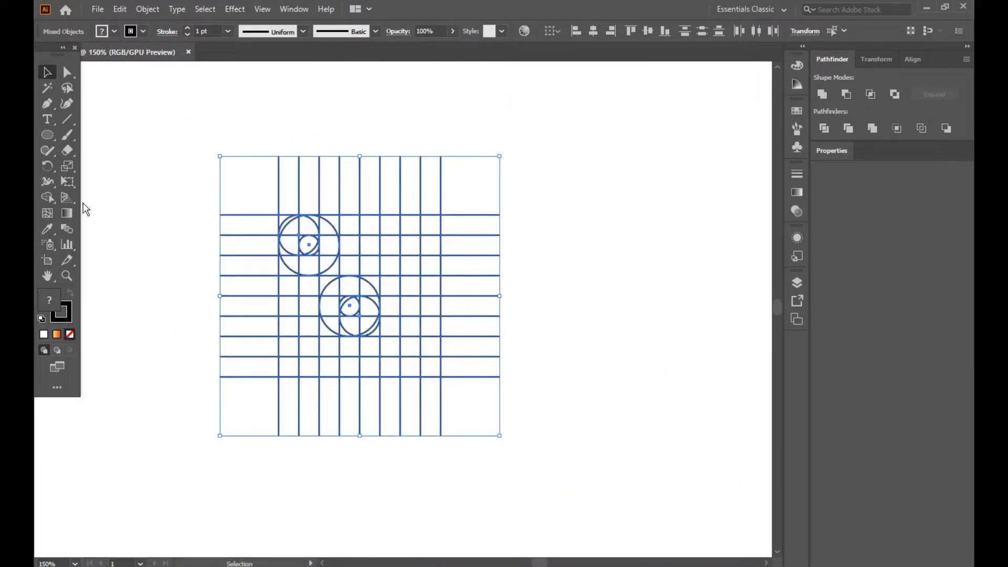
left_click(49, 197)
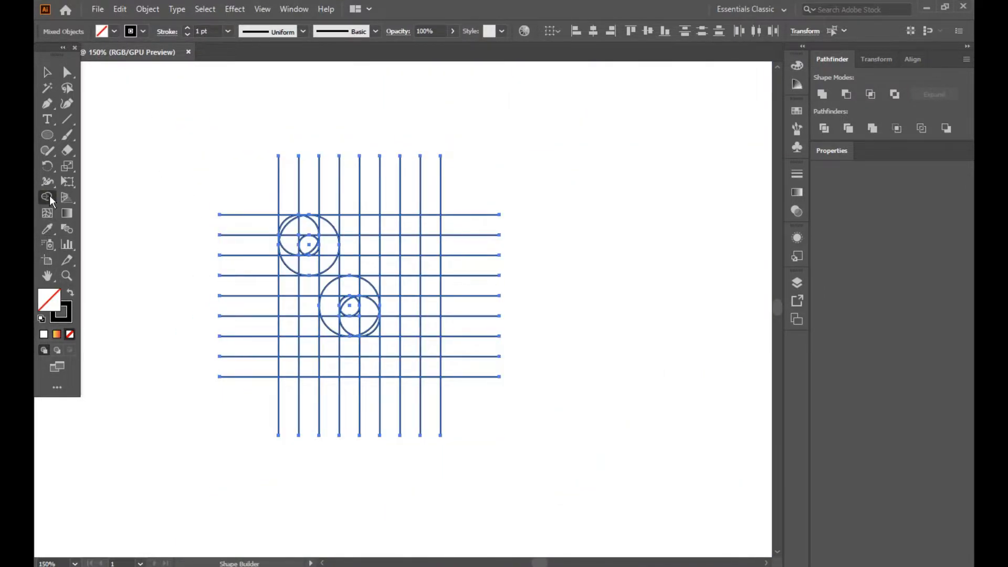
left_click(114, 31)
left_click(71, 56)
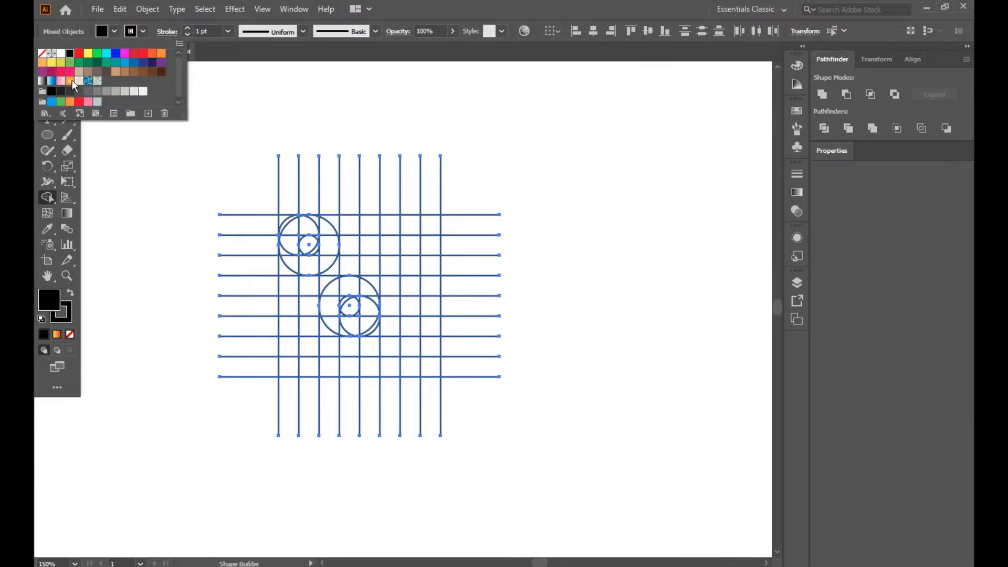
left_click(292, 325)
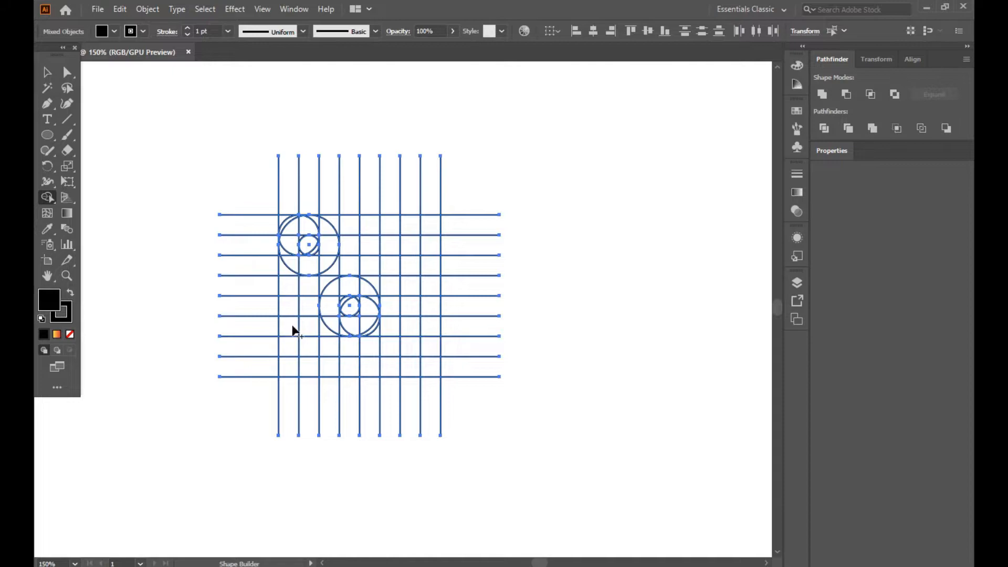
Merge the first column's top six cells and the adjoining arch inside the upper circles into one black stem
scroll(292, 329, "up", 2)
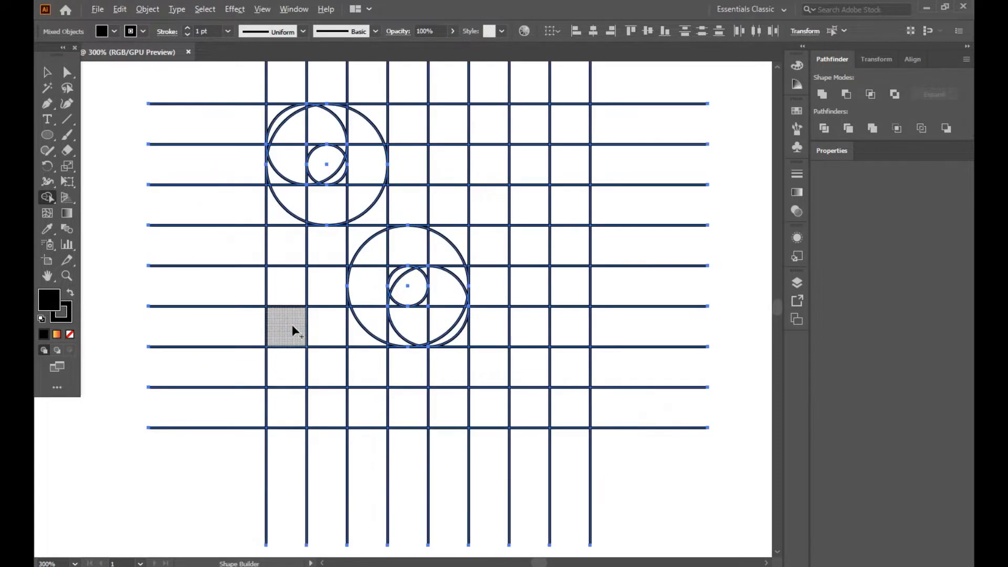
mouse_move(291, 329)
left_mouse_down()
mouse_move(296, 131)
mouse_move(327, 131)
left_mouse_up()
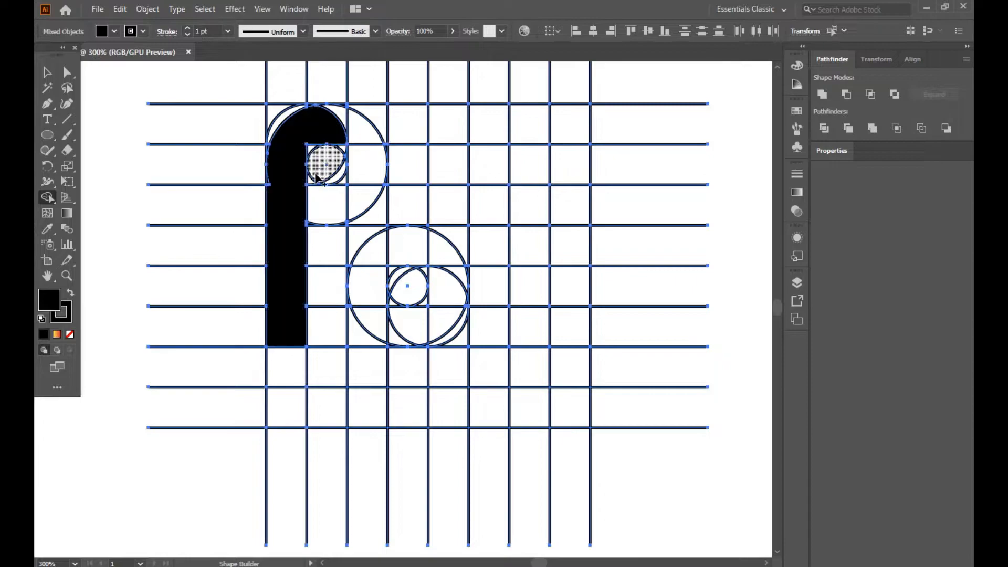
key("ctrl+shift+a")
scroll(270, 207, "up", 2)
key("super")
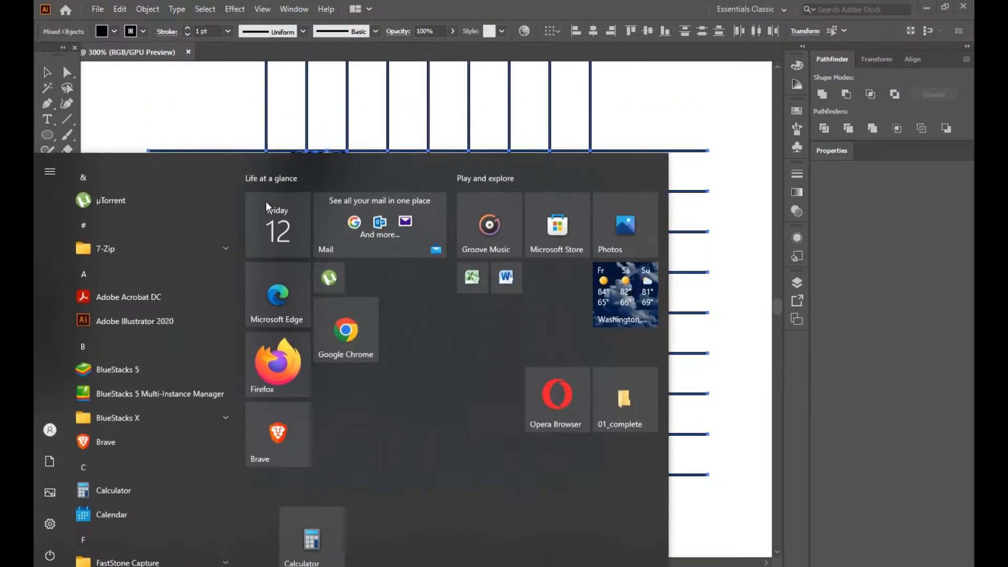
scroll(281, 231, "up", 3)
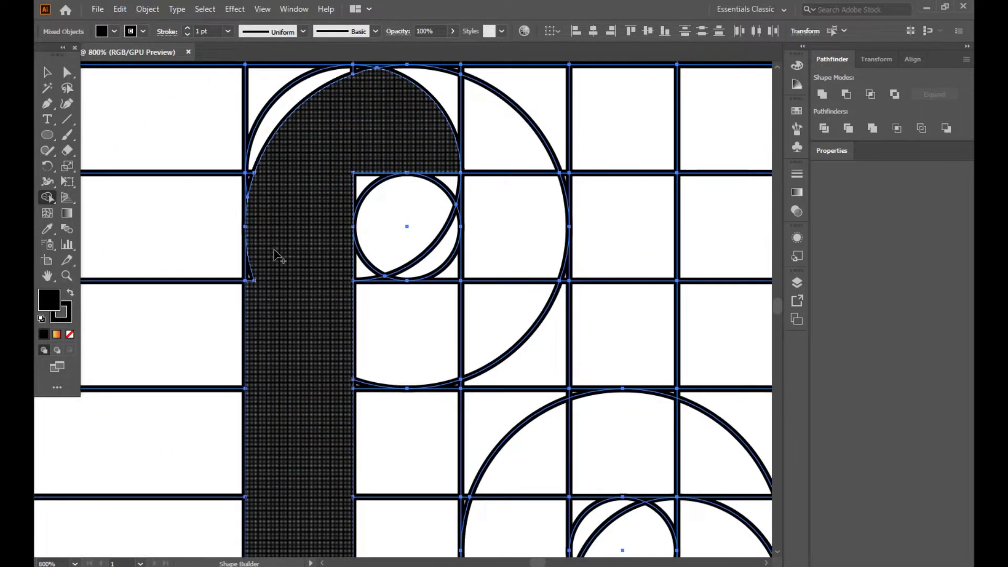
Merge the sliver beside the upper large circle's left edge and the upper corner regions around the small circle into the first stem
scroll(267, 325, "up", 3)
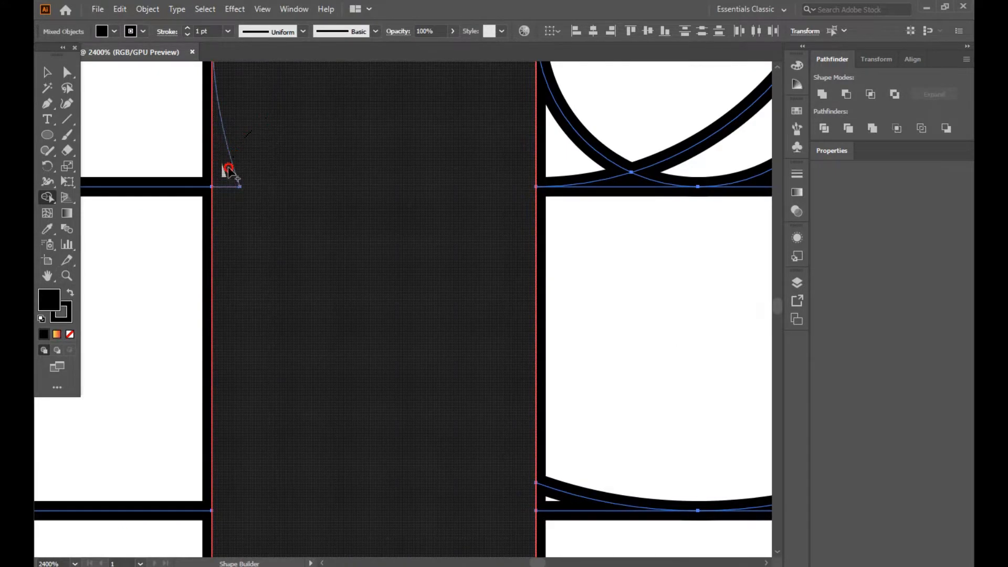
left_click_drag(228, 168, 227, 171)
scroll(320, 229, "down", 3)
mouse_move(333, 132)
left_mouse_down()
mouse_move(264, 226)
mouse_move(300, 236)
mouse_move(329, 220)
left_mouse_up()
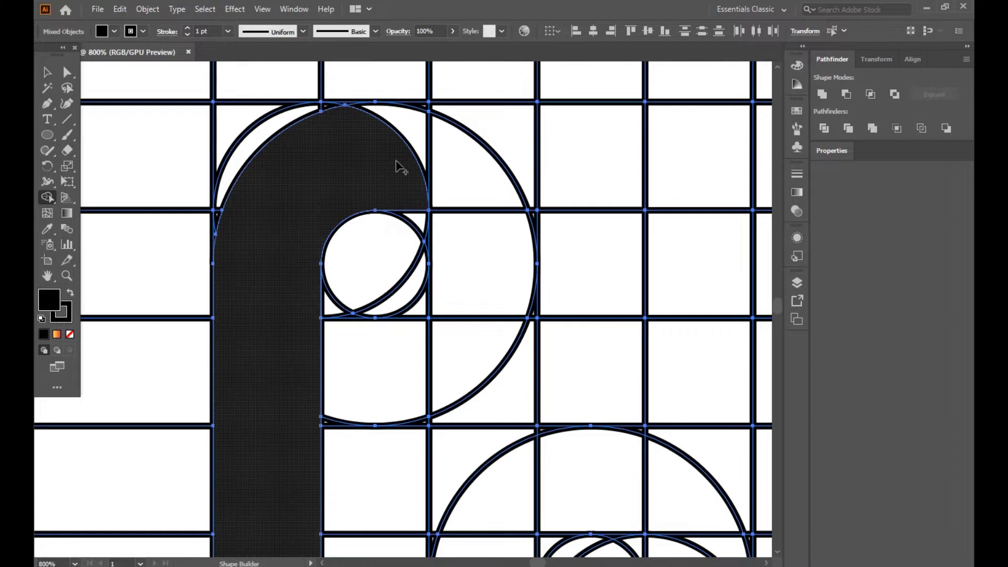
left_click_drag(400, 198, 429, 243)
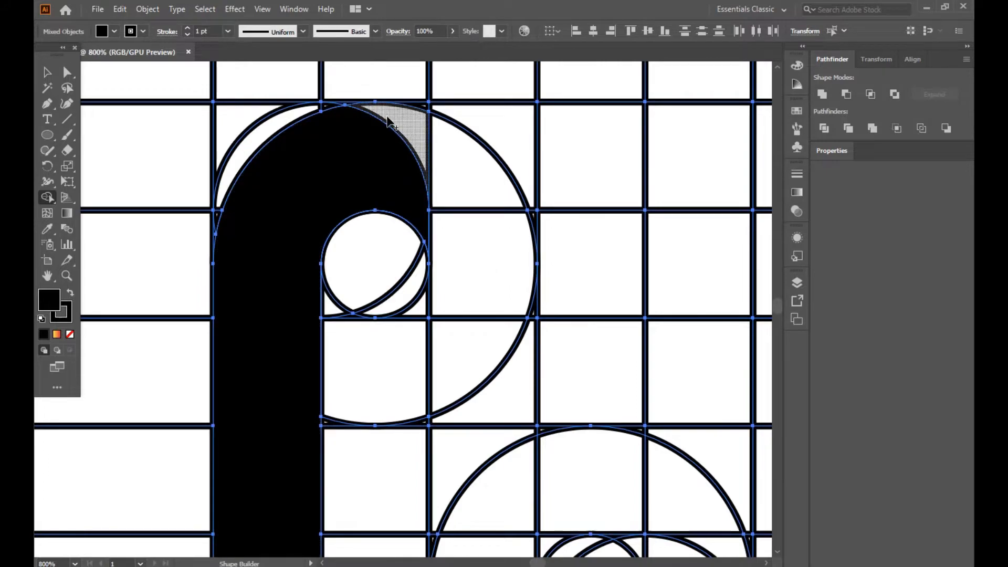
Merge the upper circle's right-hand arc and the third column down to the fourth row into a second black stem, including the edge sliver
mouse_move(395, 113)
left_mouse_down()
mouse_move(447, 191)
mouse_move(467, 266)
mouse_move(491, 479)
left_mouse_up()
scroll(492, 479, "down", 5)
scroll(493, 479, "up", 2)
scroll(488, 475, "up", 5)
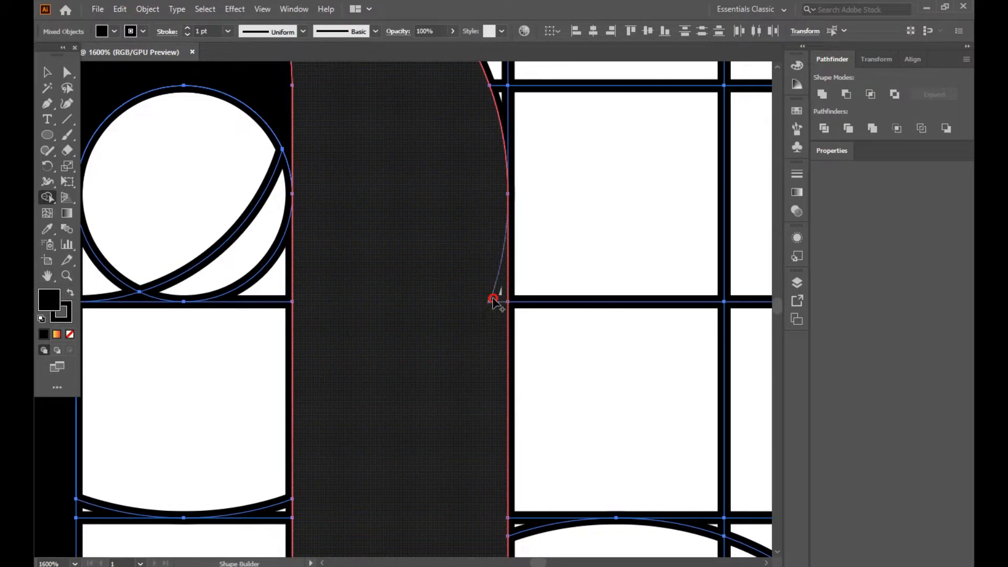
scroll(411, 309, "down", 2)
scroll(411, 310, "down", 2)
Extend the second stem down through the lower large circle's left side to its bottom curve, merging the sliver at its left edge
left_click_drag(388, 383, 416, 254)
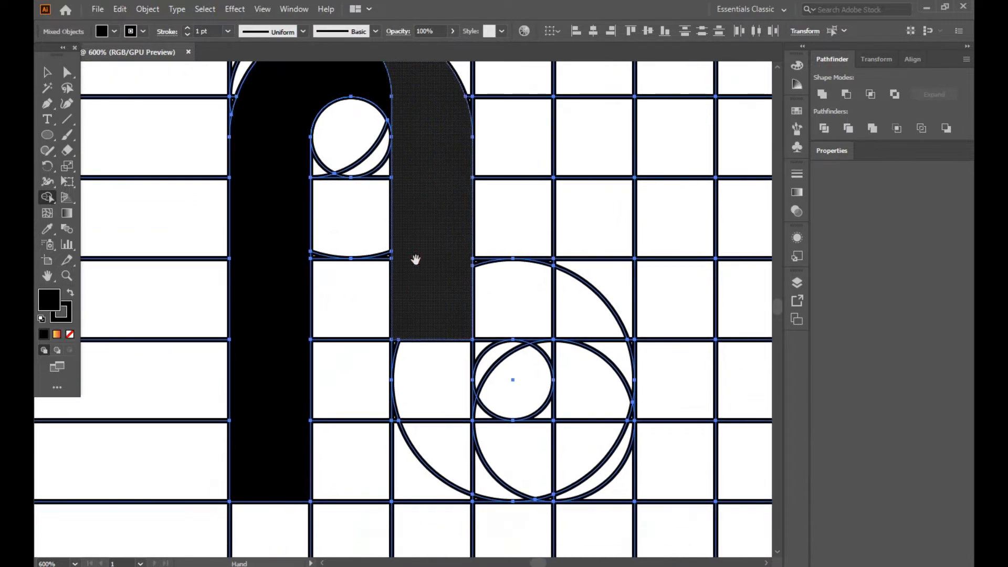
left_click_drag(423, 289, 435, 425)
left_click_drag(457, 464, 472, 483)
scroll(421, 440, "up", 1)
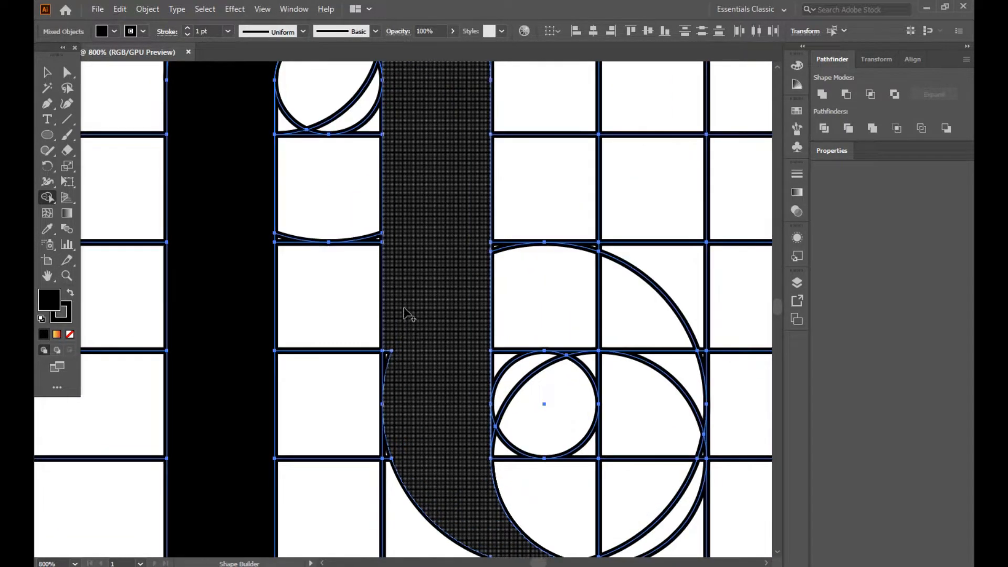
scroll(438, 398, "down", 2)
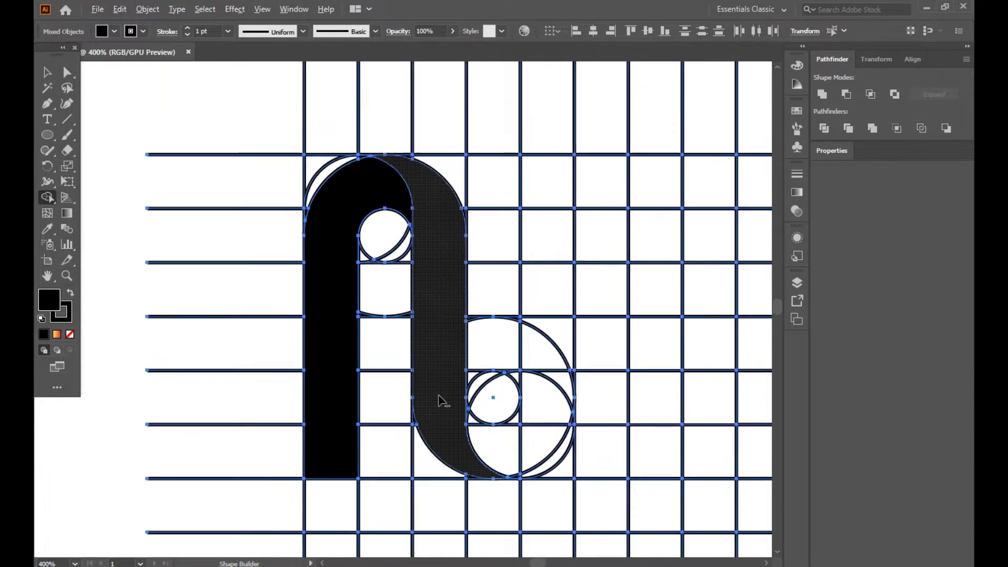
scroll(417, 408, "down", 1)
scroll(417, 409, "right", 1)
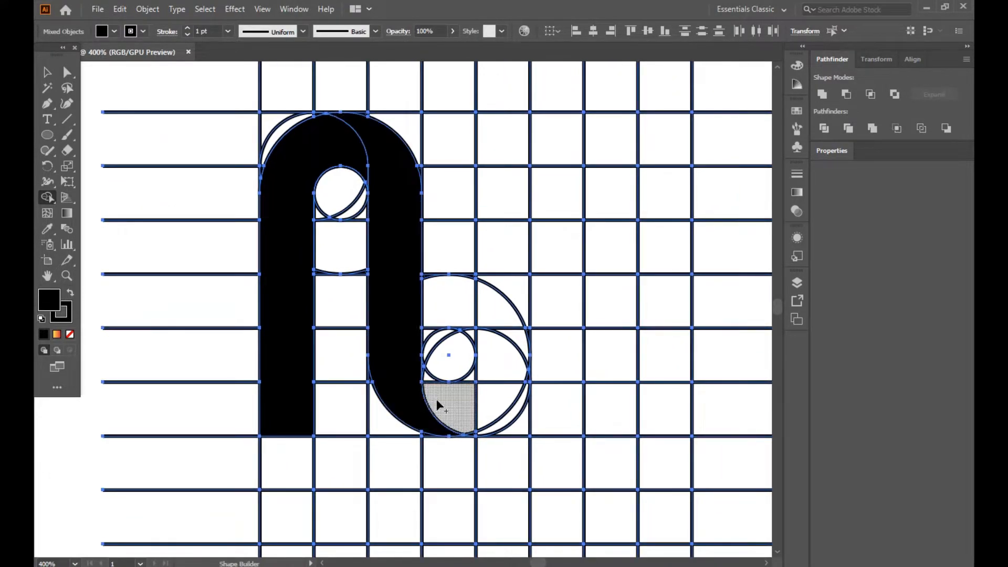
Merge the regions below the lower small circle, including its lower-left corner pieces, into a black bowl reaching the large circle's right side
scroll(438, 402, "up", 4)
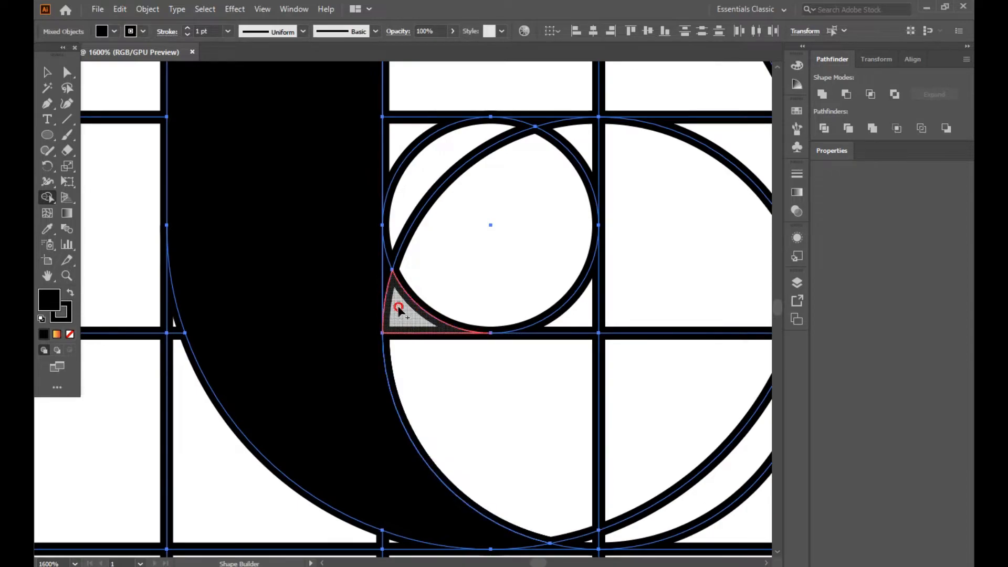
left_click_drag(389, 281, 386, 275)
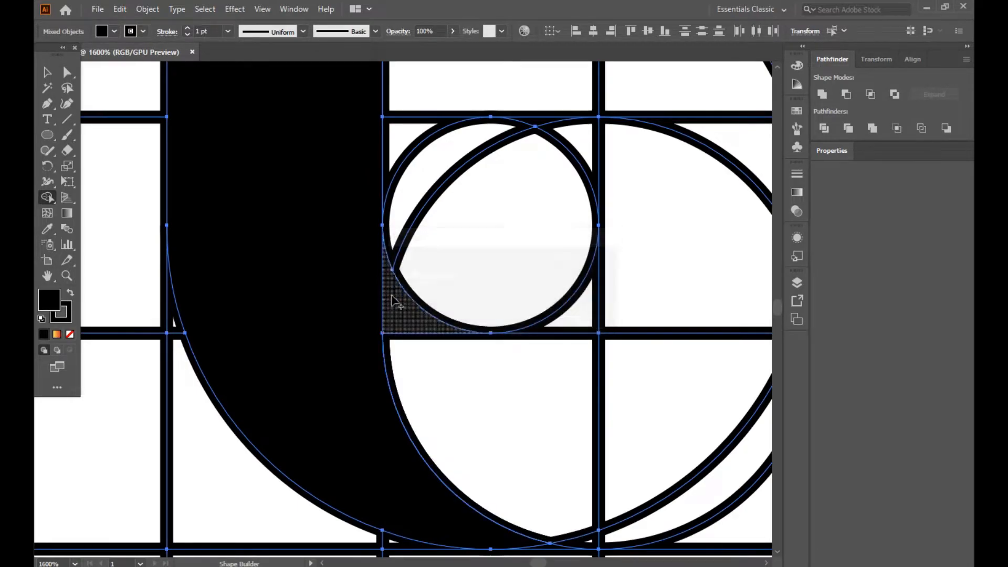
mouse_move(406, 317)
left_mouse_down()
mouse_move(460, 391)
mouse_move(518, 429)
mouse_move(643, 422)
left_mouse_up()
scroll(649, 423, "up", 4)
scroll(649, 423, "down", 5)
scroll(649, 423, "up", 2)
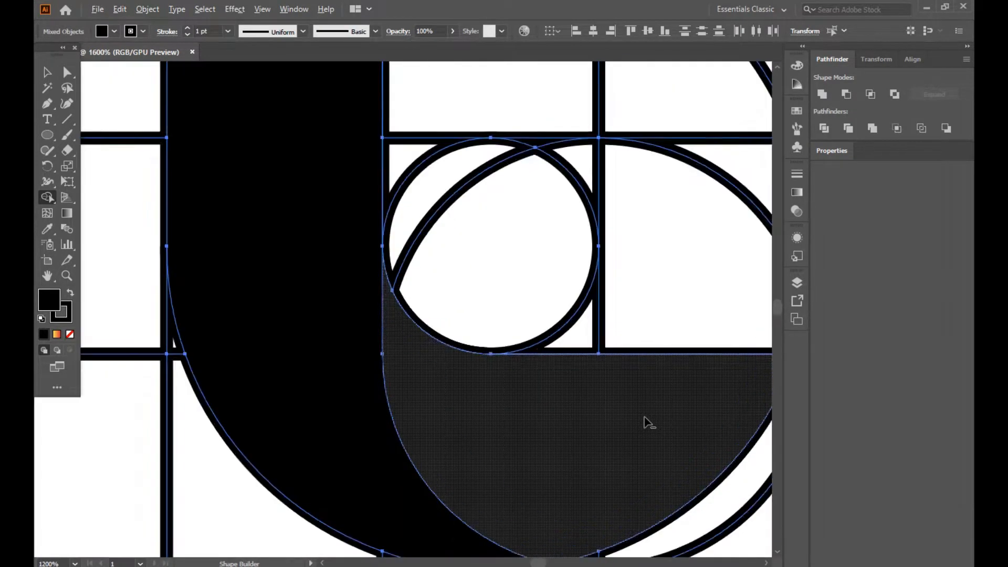
scroll(649, 423, "down", 2)
scroll(649, 423, "down", 3)
scroll(650, 423, "up", 1)
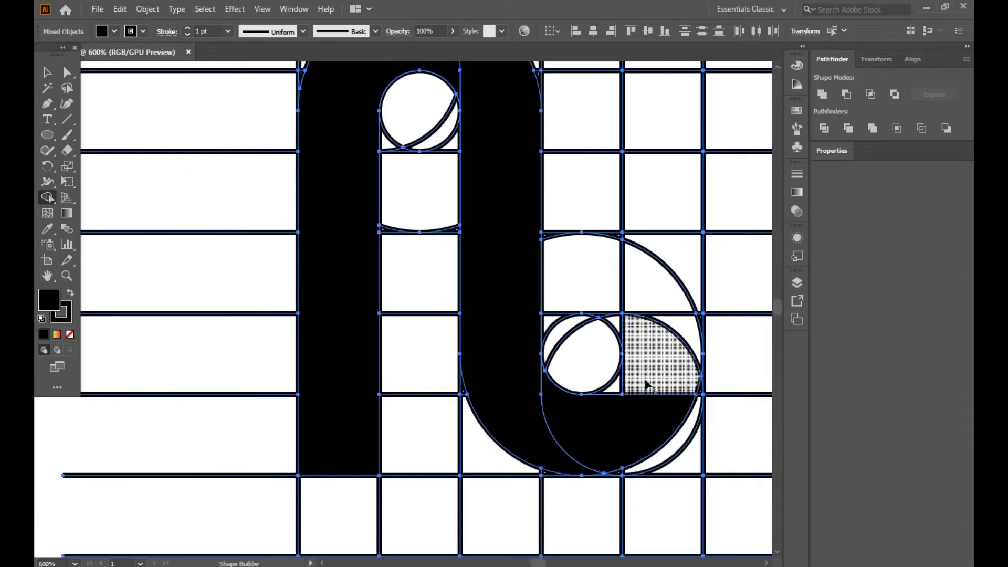
Extend the bowl up the fifth column to the grid's top line as a third stem, merging the slivers along the large circle's right edge
mouse_move(634, 378)
left_mouse_down()
mouse_move(621, 388)
mouse_move(628, 407)
mouse_move(616, 420)
mouse_move(659, 364)
mouse_move(672, 221)
mouse_move(678, 236)
left_mouse_up()
scroll(678, 239, "up", 5)
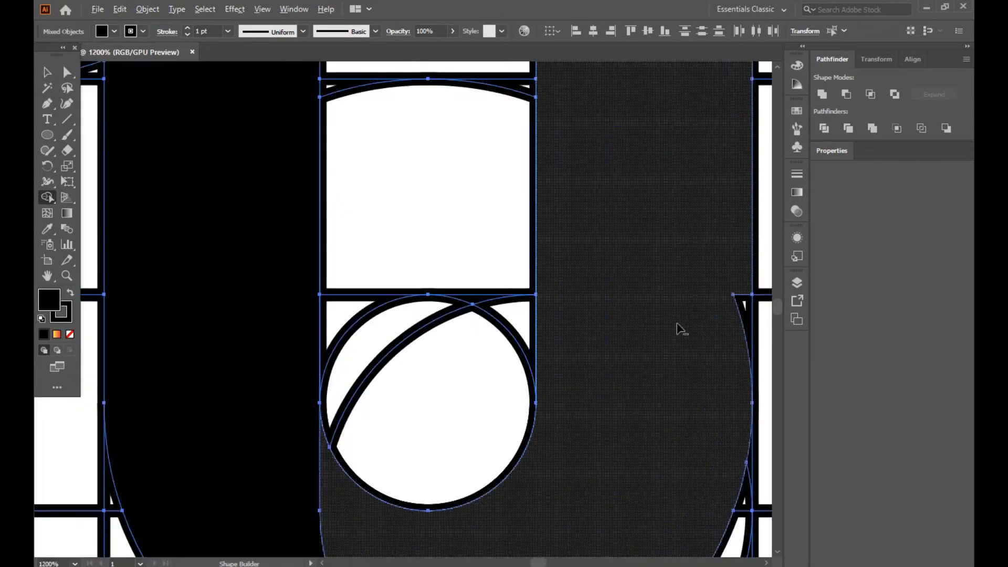
left_click_drag(667, 276, 514, 264)
left_click_drag(572, 239, 575, 268)
scroll(456, 309, "down", 1)
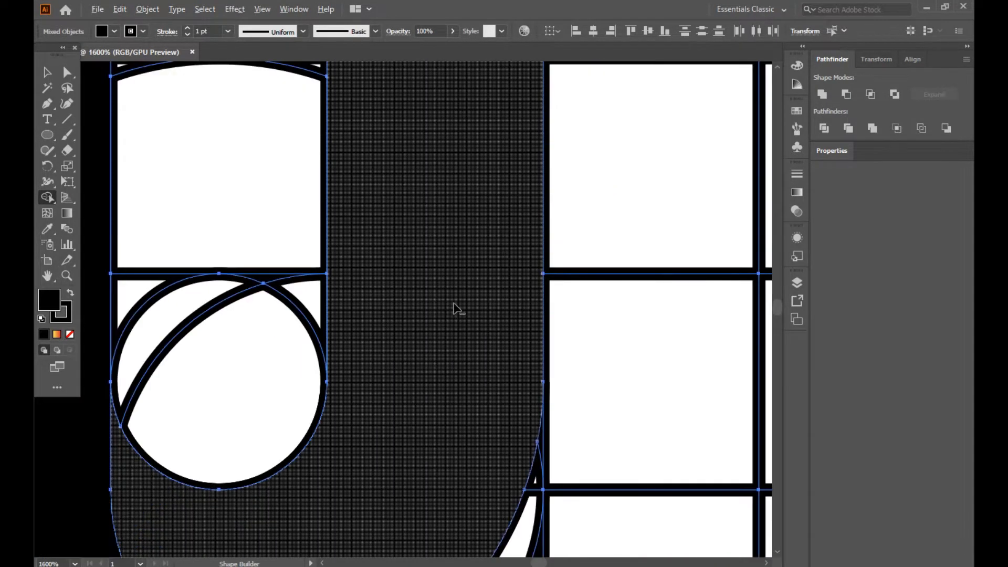
scroll(457, 308, "down", 5)
left_click_drag(455, 246, 462, 171)
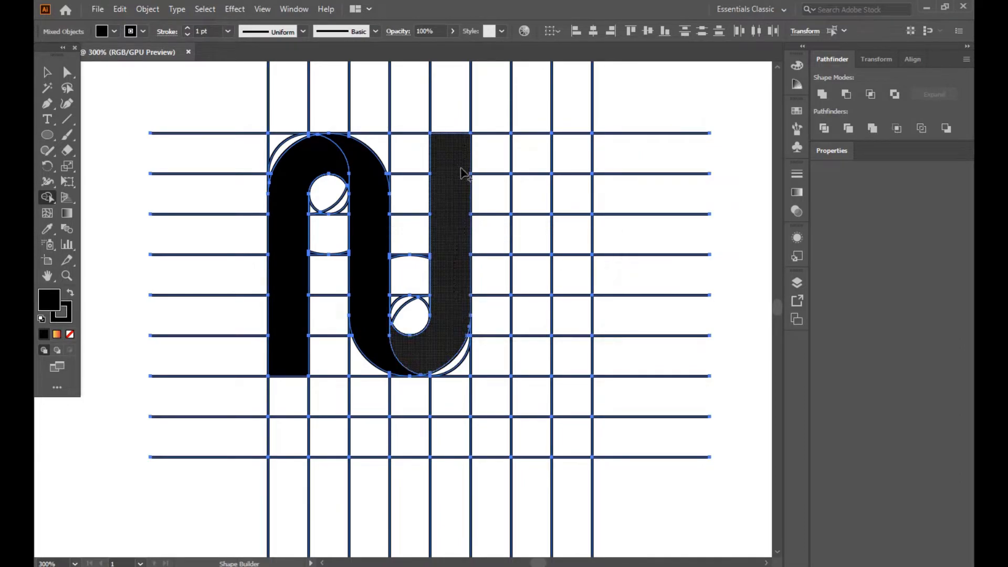
scroll(425, 369, "up", 4)
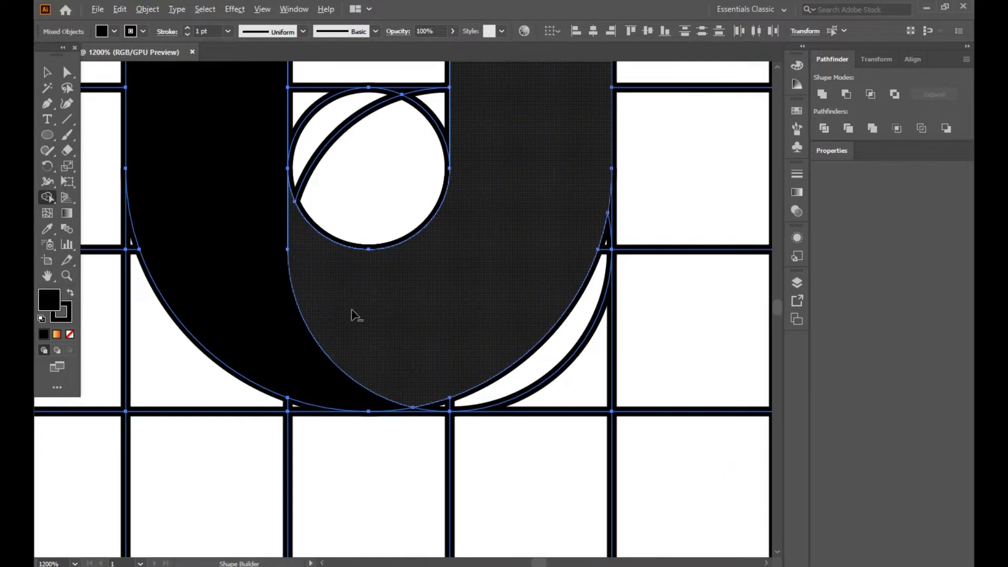
scroll(336, 307, "down", 3)
scroll(338, 306, "down", 1)
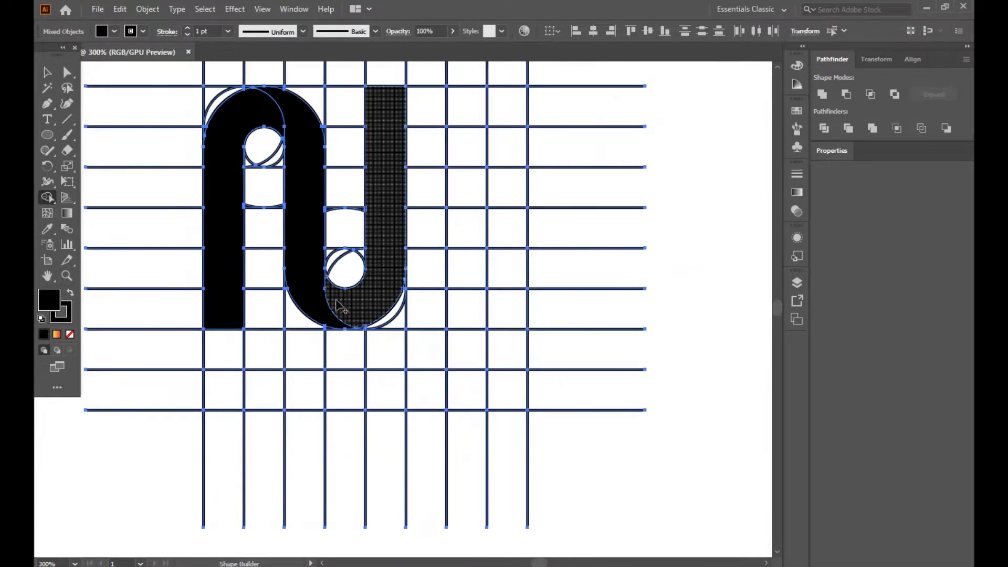
scroll(216, 285, "up", 5)
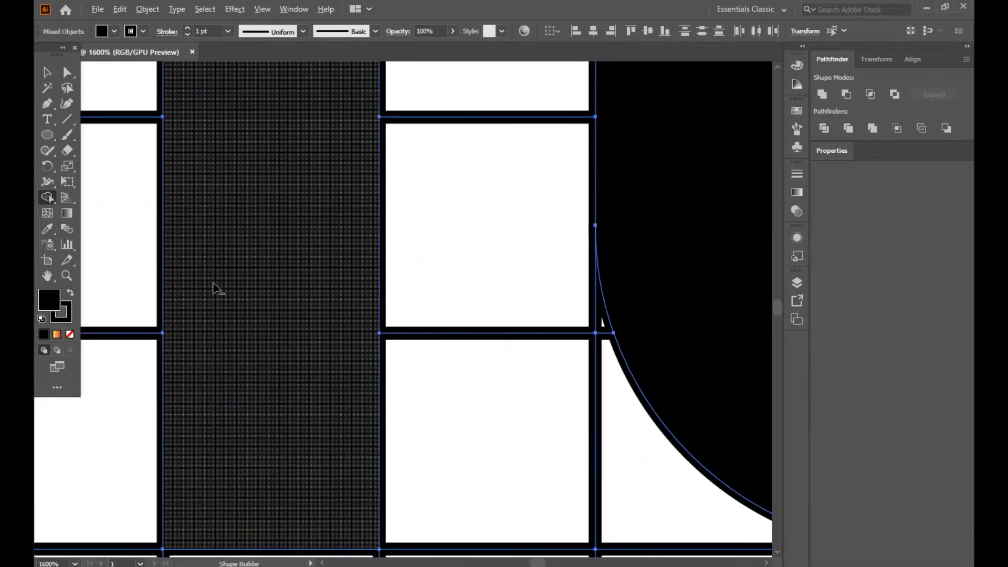
Inspect the merged stems and bowls of the letter from the upper arch to the lower curve for leftover unmerged regions
left_click_drag(261, 231, 321, 513)
left_click_drag(468, 159, 221, 297)
scroll(220, 296, "down", 3)
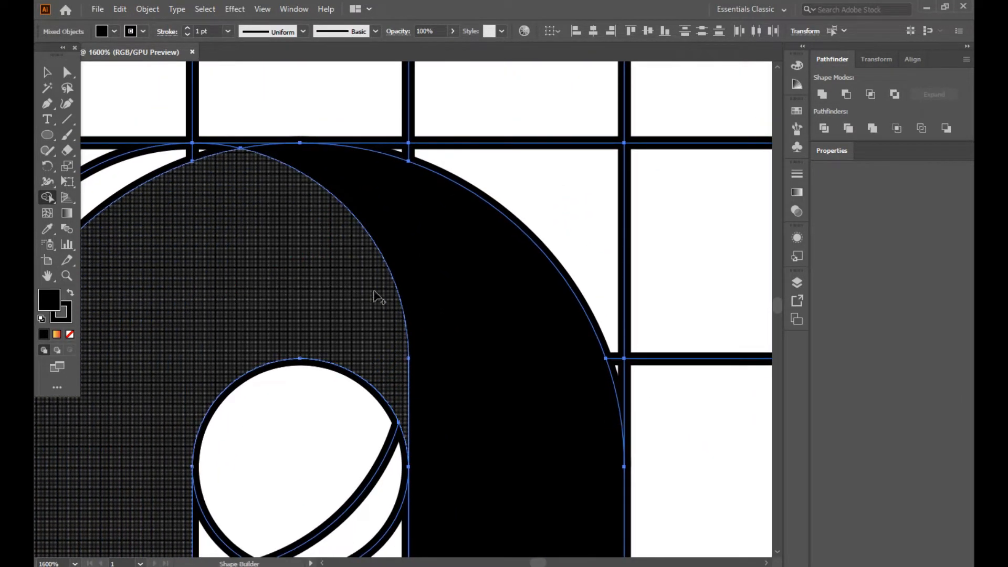
left_click_drag(495, 430, 490, 62)
scroll(513, 321, "down", 3)
left_click_drag(524, 395, 387, 175)
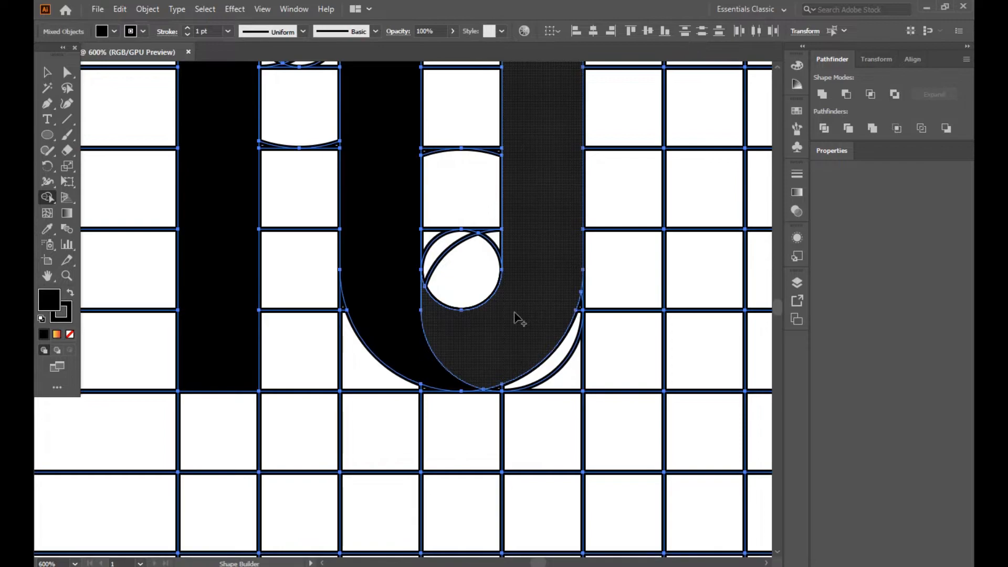
left_click(442, 333)
Ungroup the vertical grid lines and the merged letter shapes attached to them, leaving nothing selected
key("v")
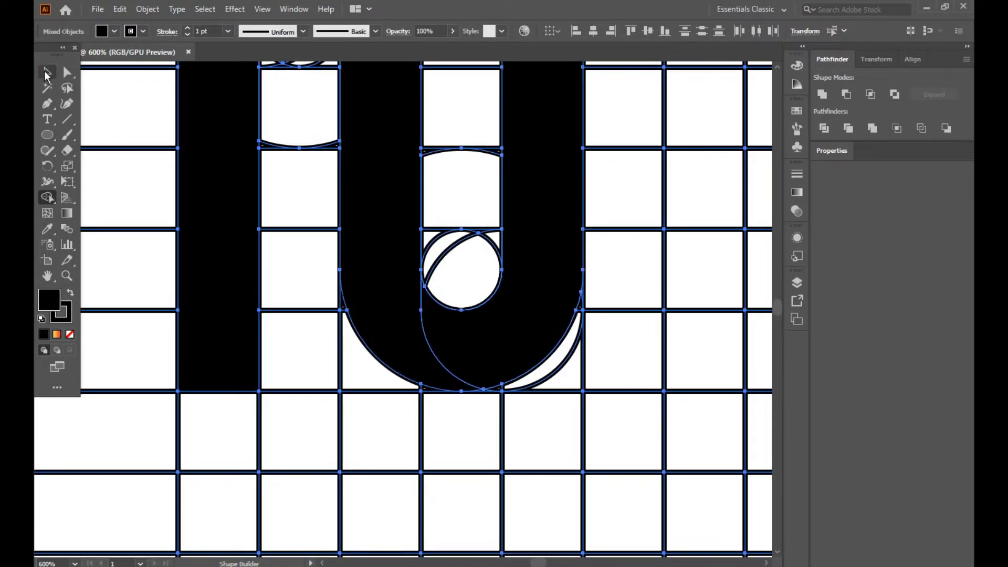
left_click_drag(162, 227, 364, 292)
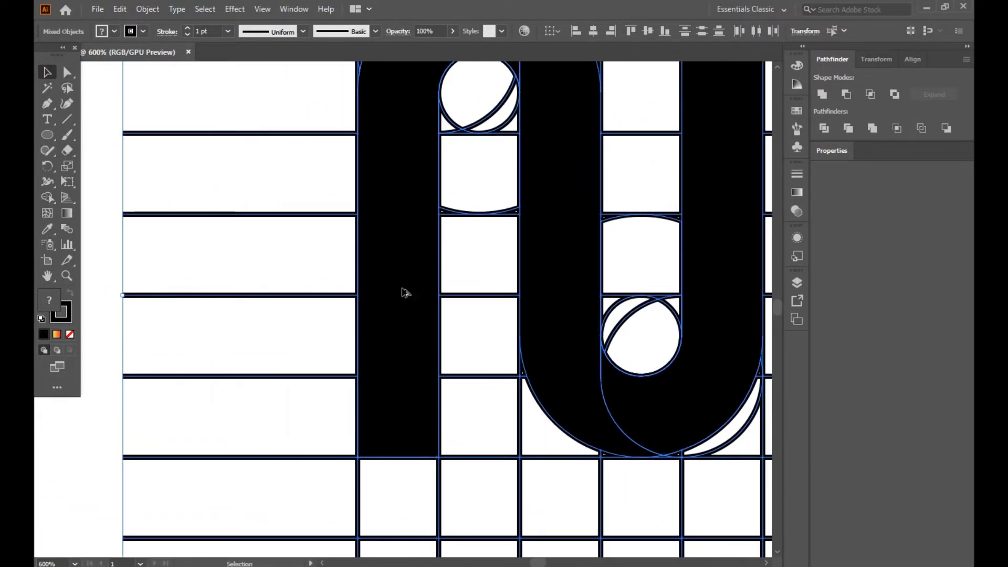
scroll(405, 293, "down", 3)
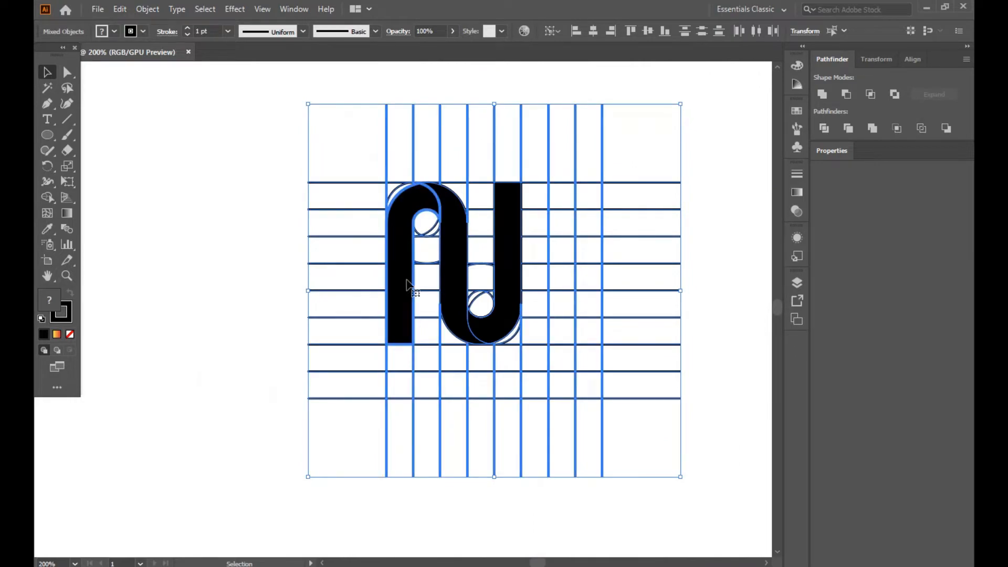
right_click(407, 285)
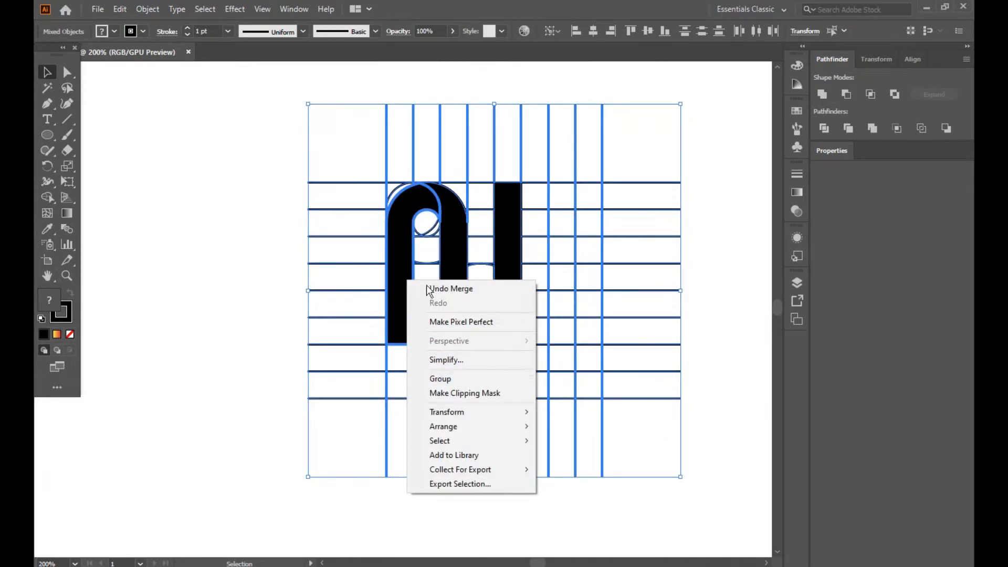
left_click(220, 260)
left_click(220, 260)
left_click(390, 276)
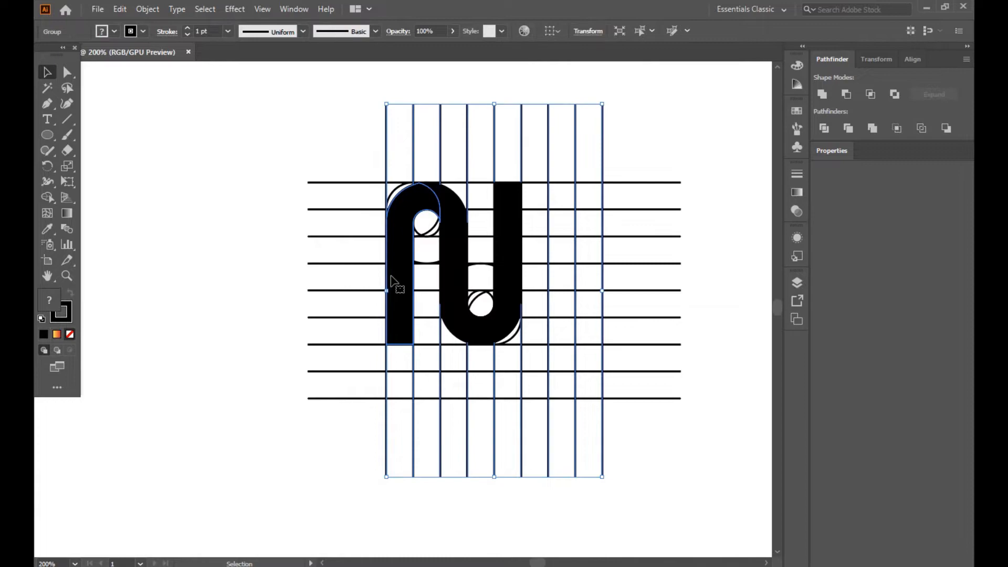
right_click(391, 277)
left_click(434, 387)
left_click(231, 283)
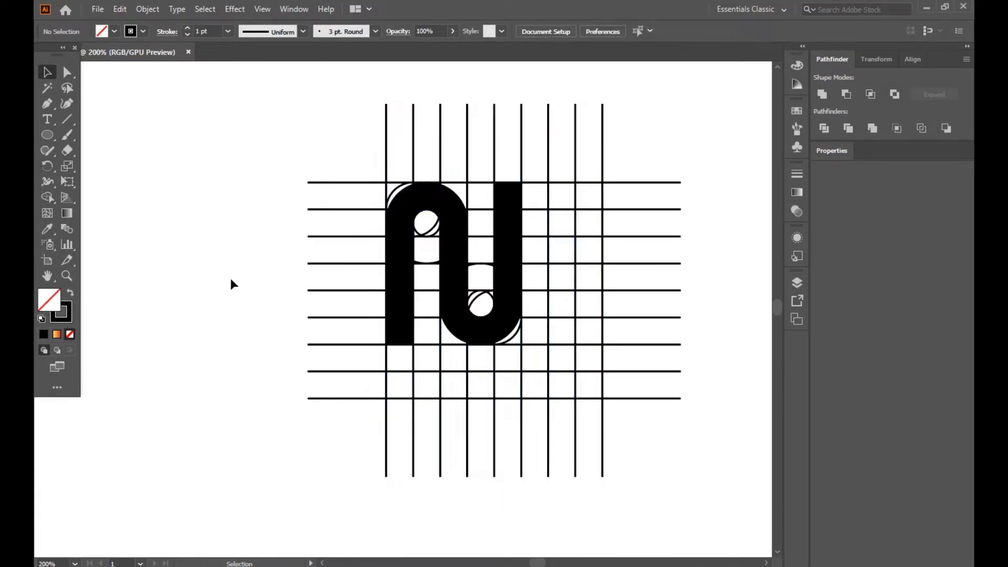
left_click(393, 287)
left_click(461, 270, "shift")
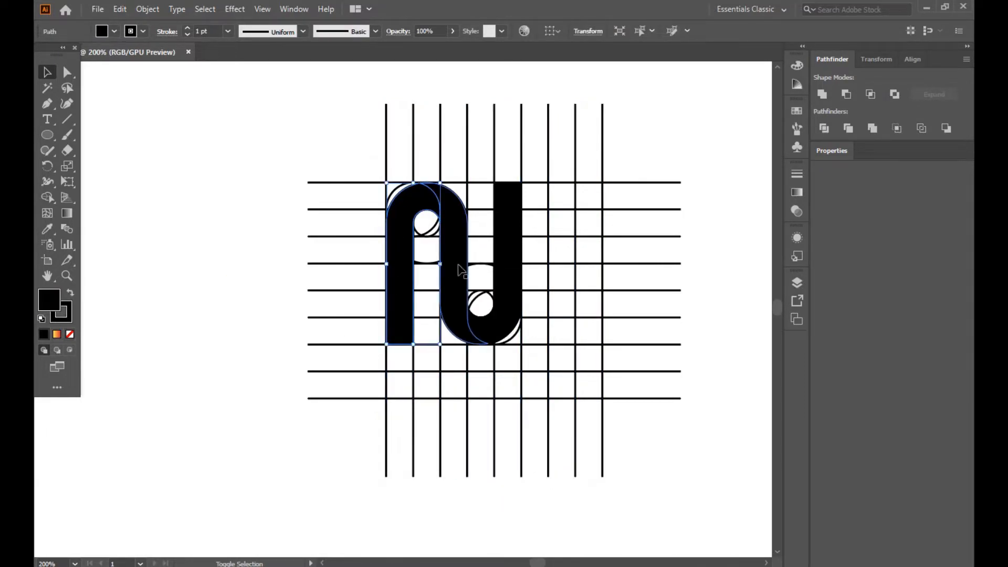
left_click(518, 262, "shift")
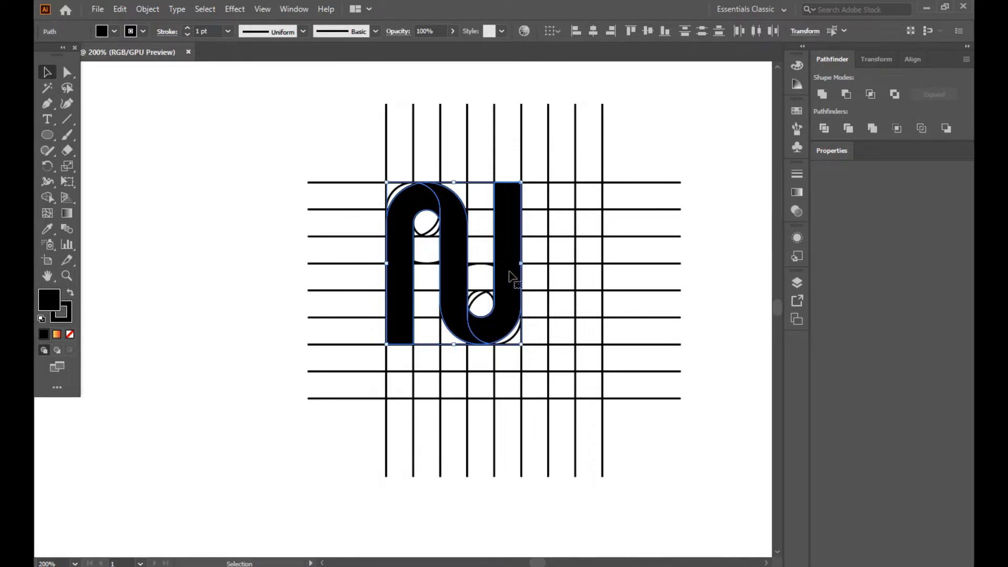
left_click_drag(509, 275, 238, 255)
left_click_drag(322, 136, 610, 465)
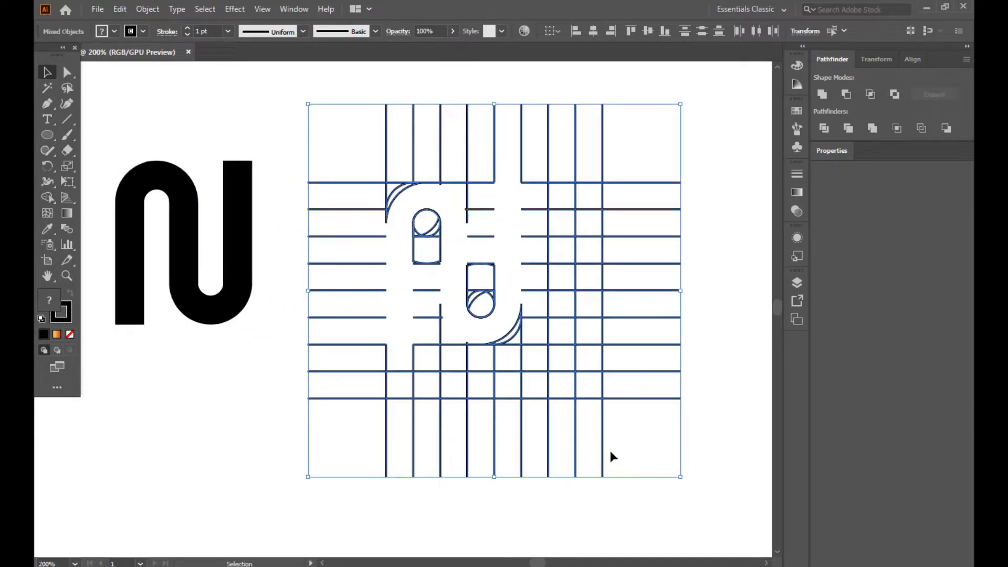
key("ctrl+z")
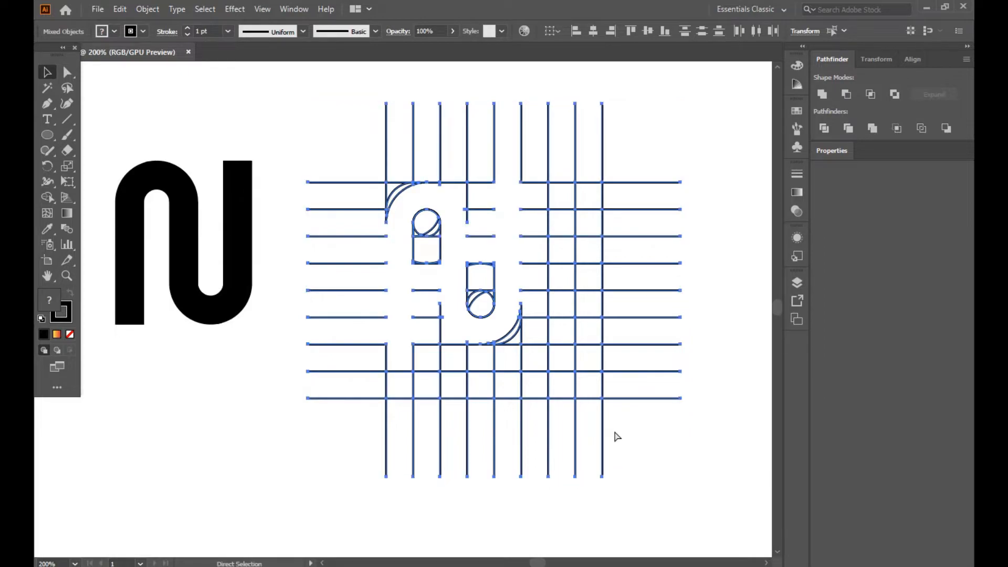
left_click_drag(275, 131, 161, 431)
scroll(481, 343, "down", 3)
scroll(495, 362, "up", 3)
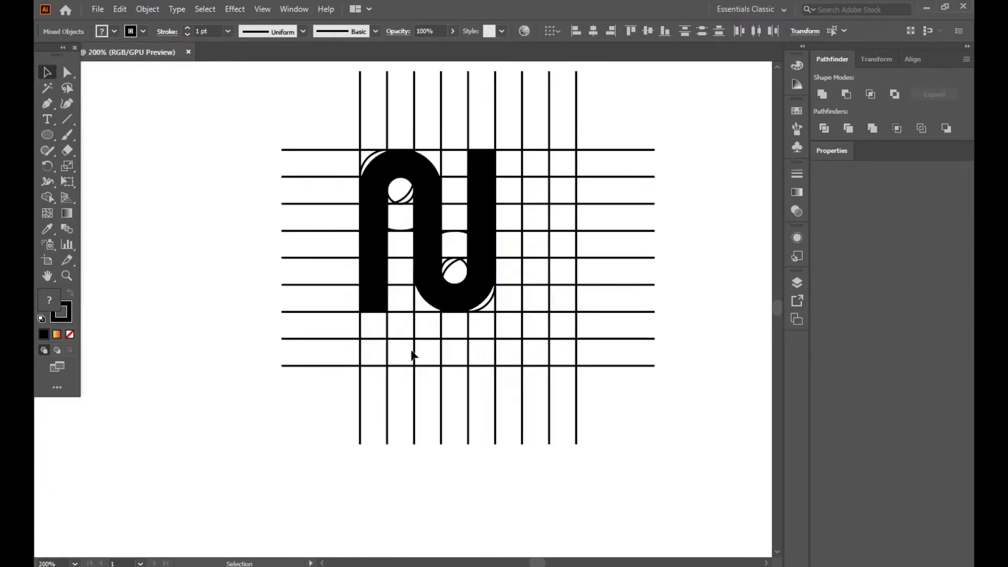
left_click(256, 130)
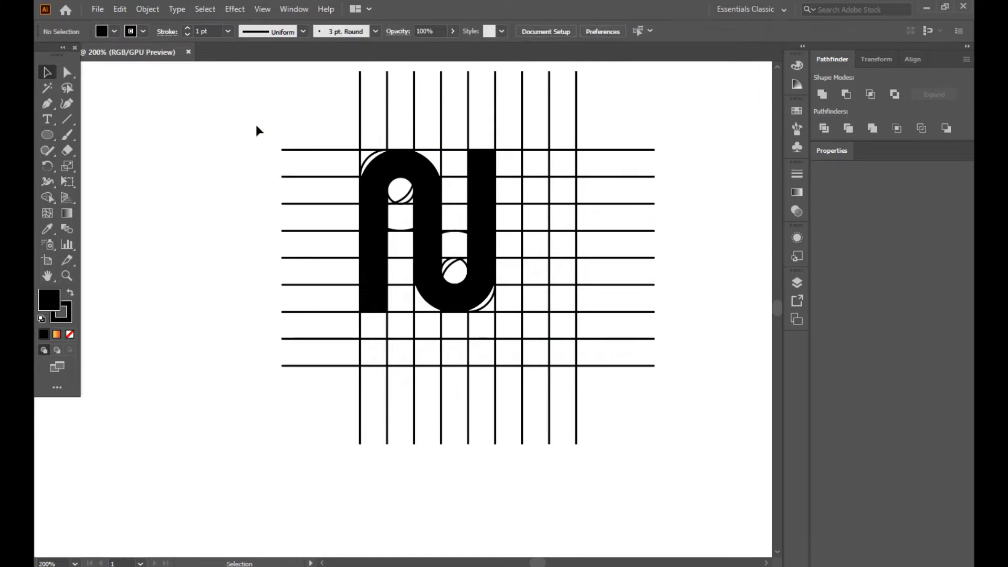
Move the three merged black letter shapes together off the grid into the empty area on its left side
left_click_drag(256, 116, 249, 192)
left_click(373, 258)
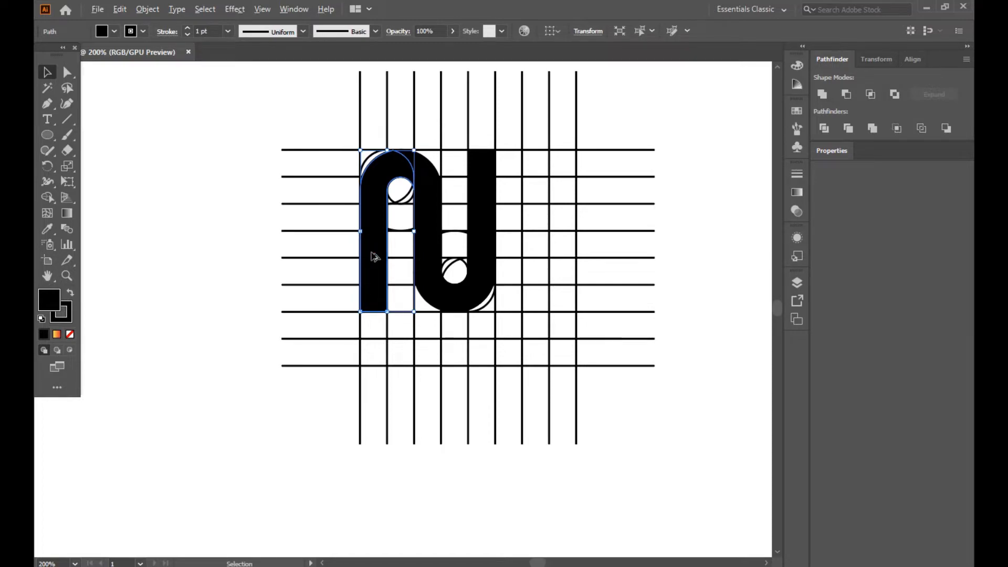
left_click(427, 231, "shift")
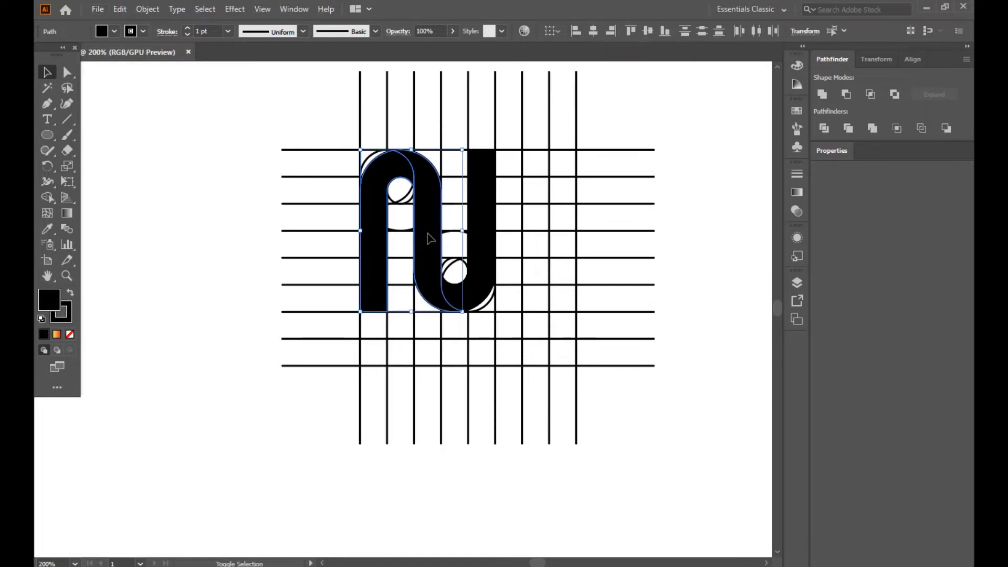
left_click(481, 244, "shift")
left_click_drag(479, 242, 226, 268)
Delete all grid lines and leftover circle pieces, and move the letter mark back to the middle of the canvas
left_click_drag(294, 104, 572, 416)
key("Delete")
left_click_drag(523, 304, 582, 414)
key("Delete")
left_click_drag(444, 353, 594, 392)
left_click_drag(235, 205, 539, 295)
left_click(735, 323)
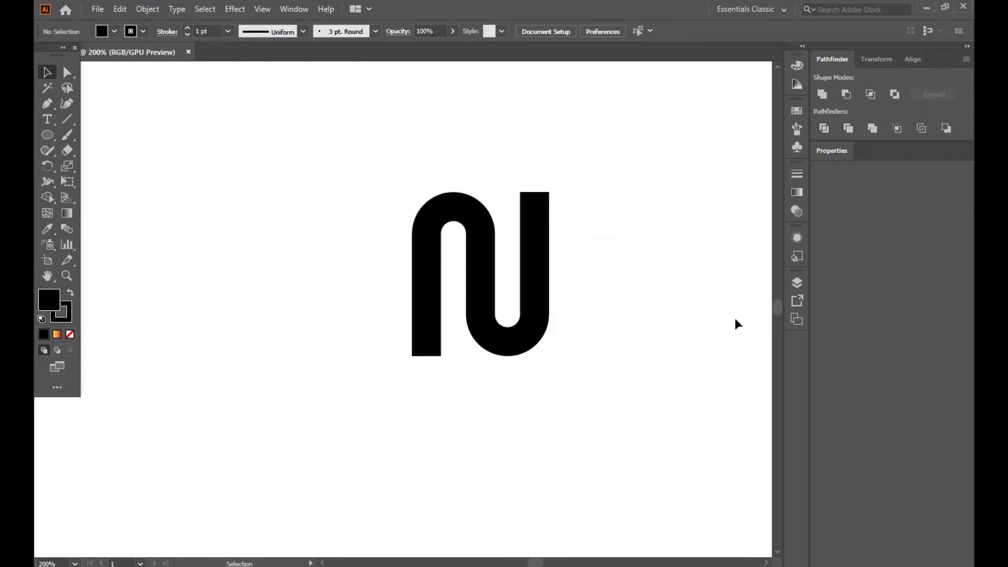
Set the stroke weight of all three letter shapes to 0.5 pt
left_click(490, 262)
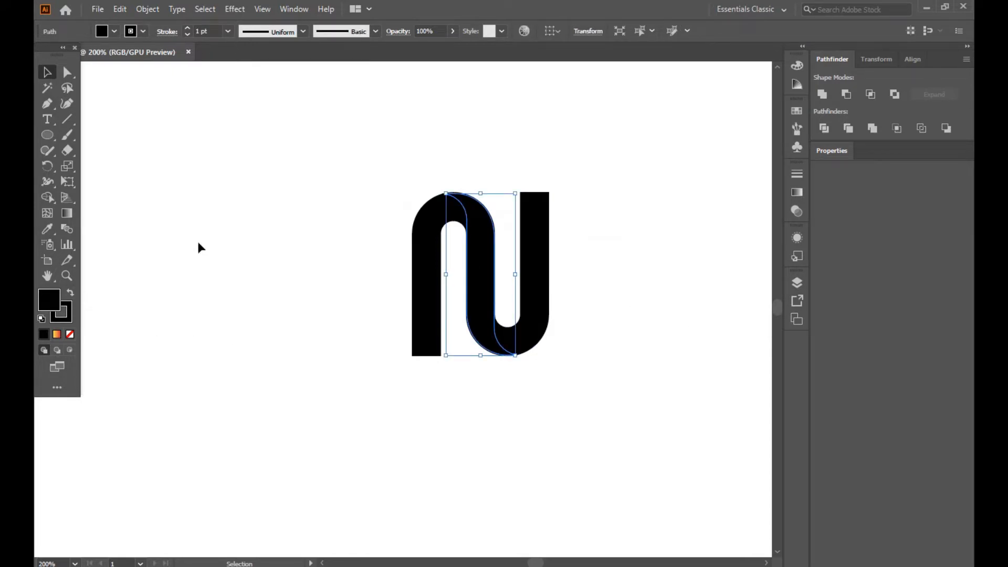
left_click(351, 200)
left_click_drag(365, 164, 658, 382)
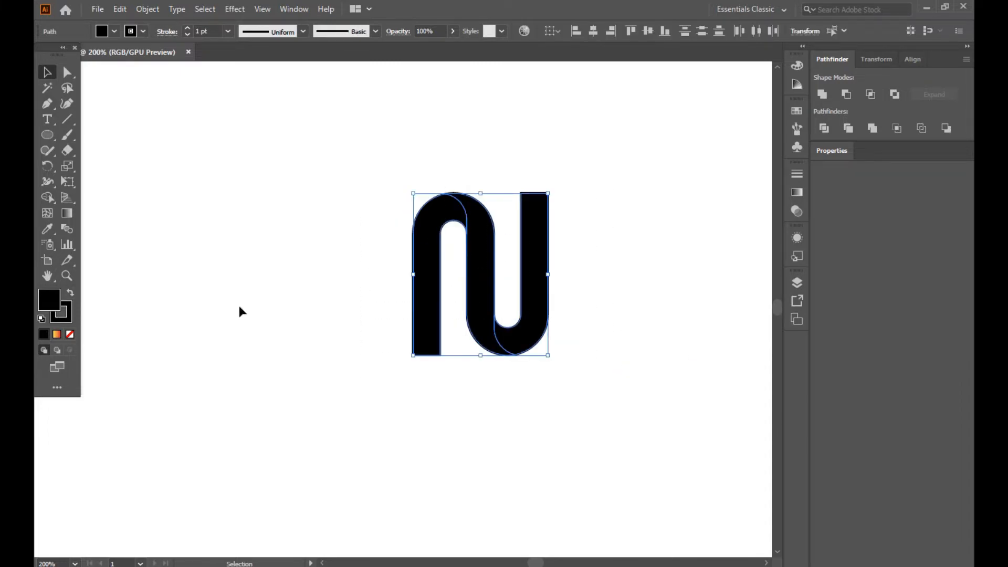
left_click(298, 277)
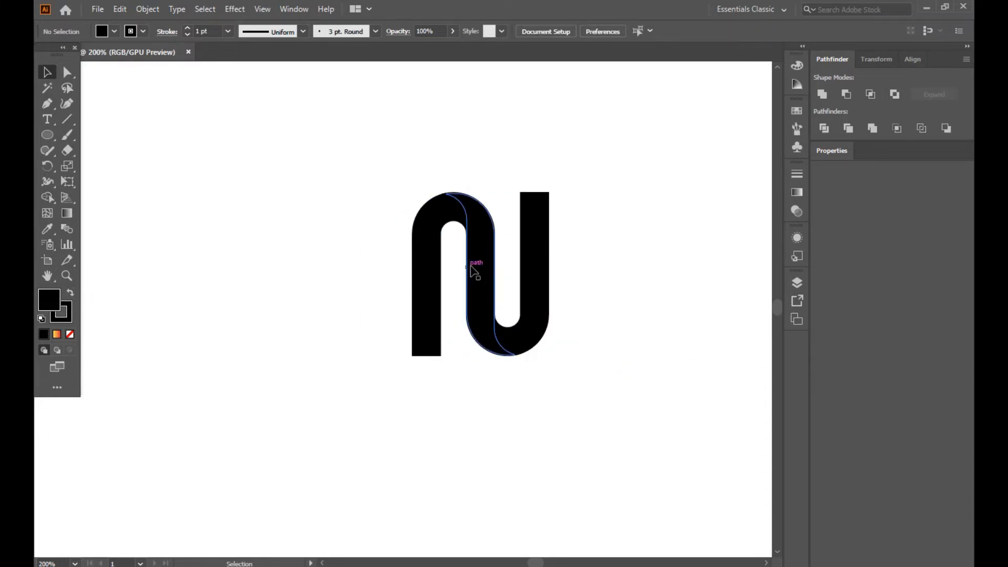
left_click(478, 269)
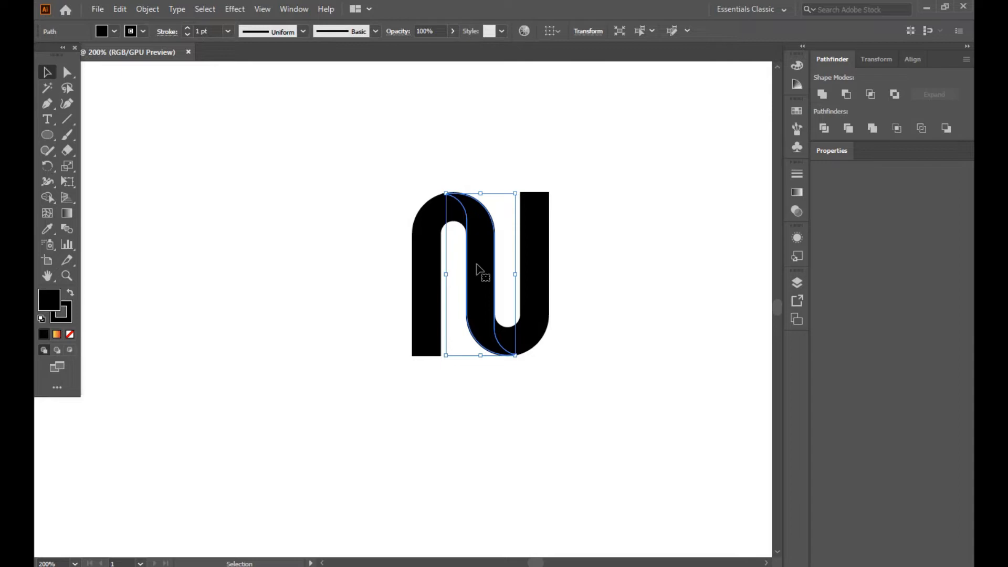
left_click_drag(366, 175, 462, 233)
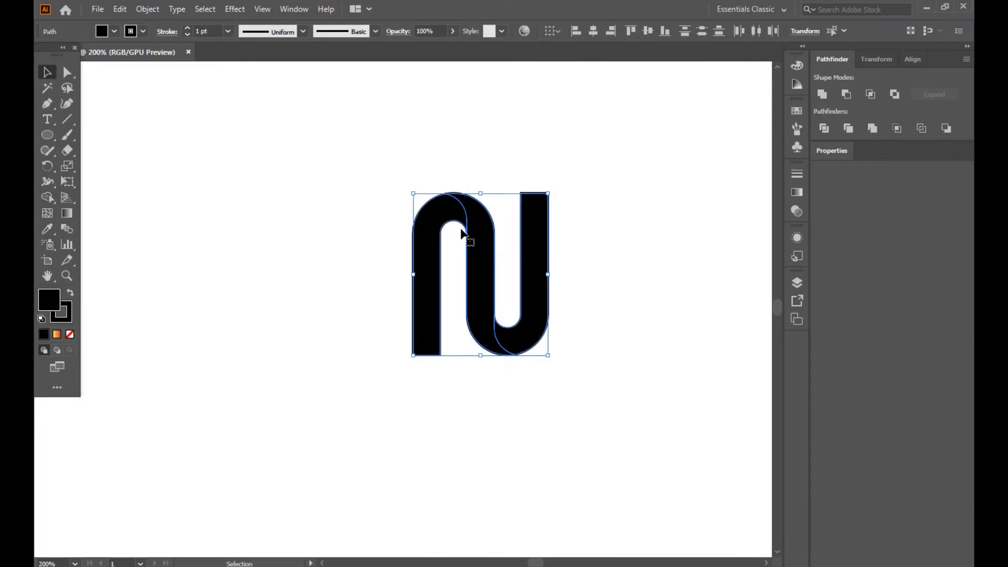
left_click(188, 36)
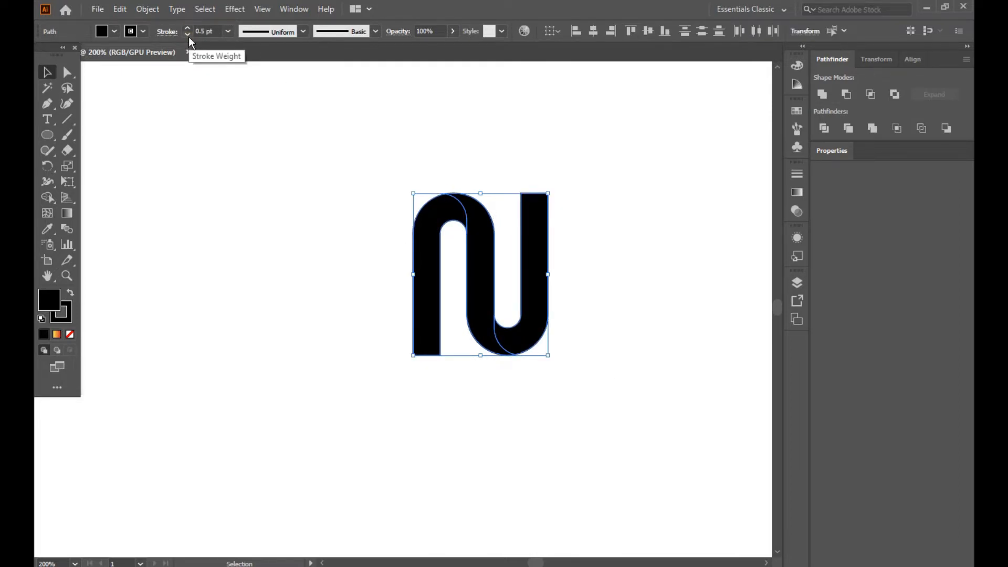
left_click(285, 194)
Place a slightly enlarged copy of the curved middle stem over the original, offset to the right
left_click(475, 275)
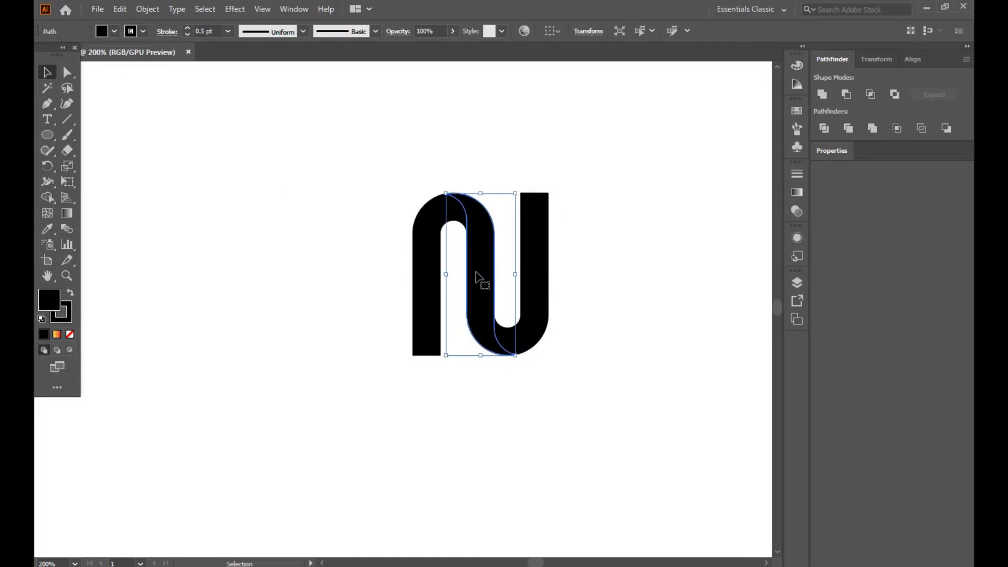
left_click_drag(479, 275, 207, 421)
left_click_drag(214, 369, 493, 288)
left_click_drag(492, 288, 498, 286)
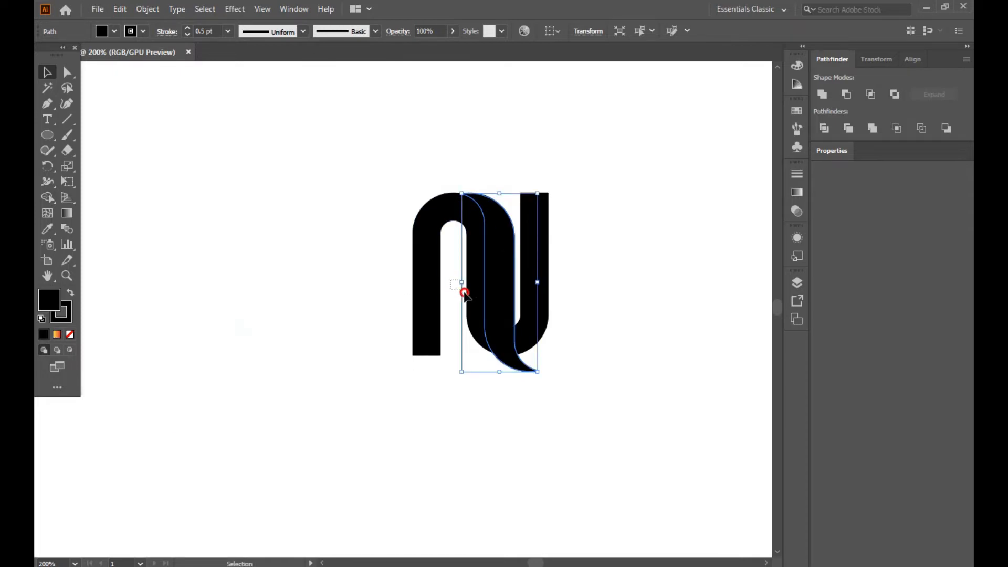
Split the middle stem along the enlarged copy's curved edge with Shape Builder, and remove the copy from the letter
left_click(502, 315, "shift")
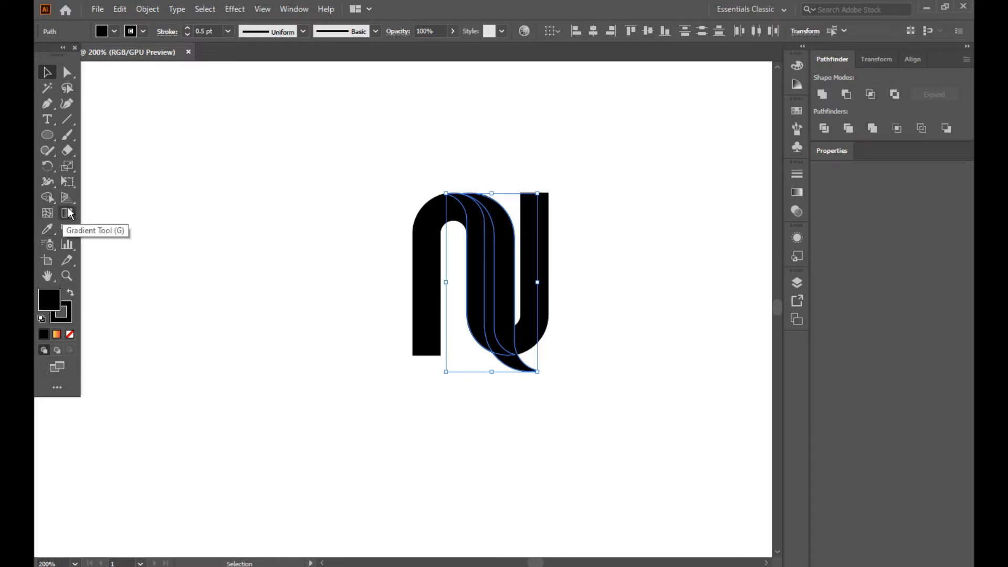
left_click(47, 197)
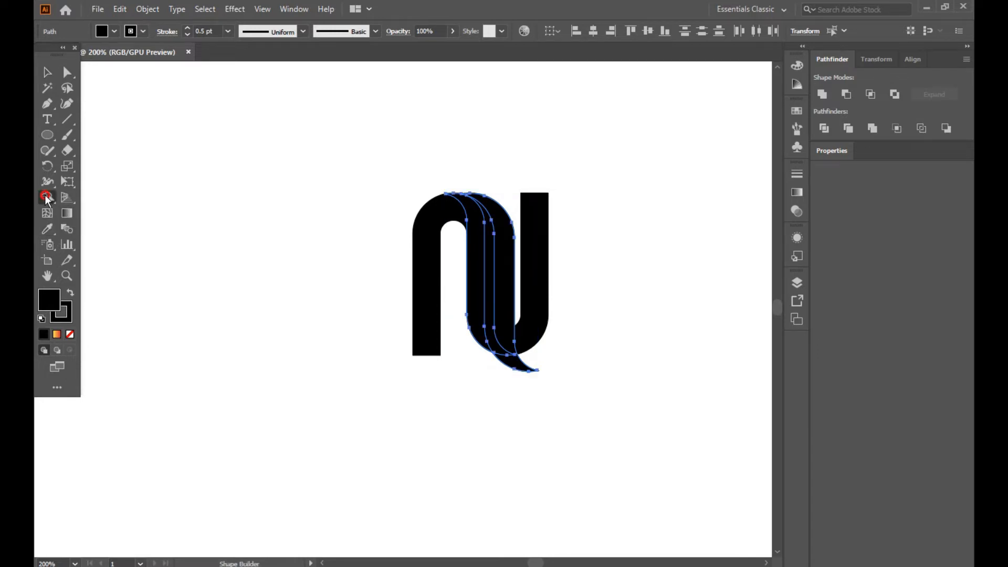
key("v")
left_click(215, 179)
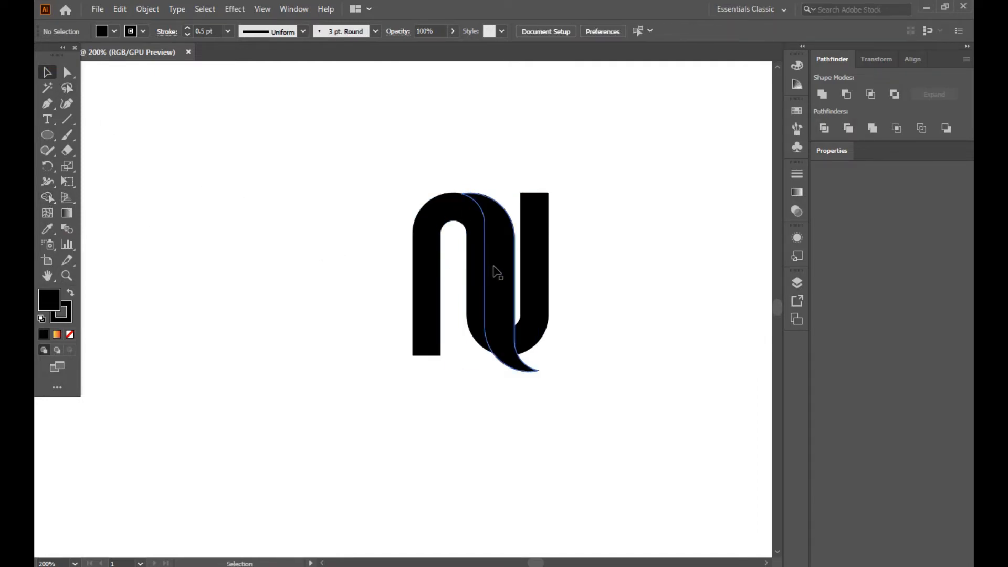
left_click_drag(495, 270, 185, 270)
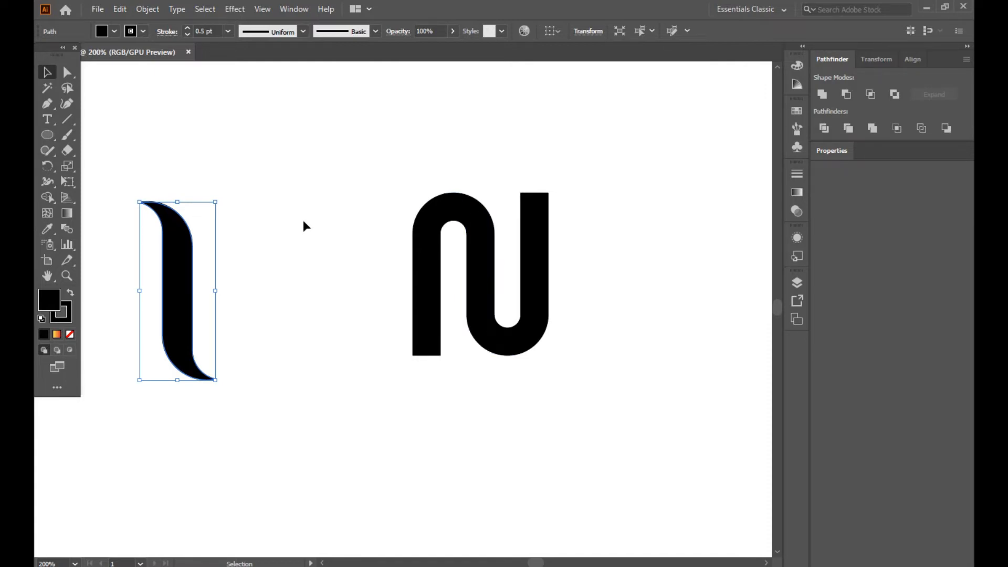
key("Delete")
Fill all pieces of the letter mark with a linear gradient
left_click_drag(315, 166, 634, 403)
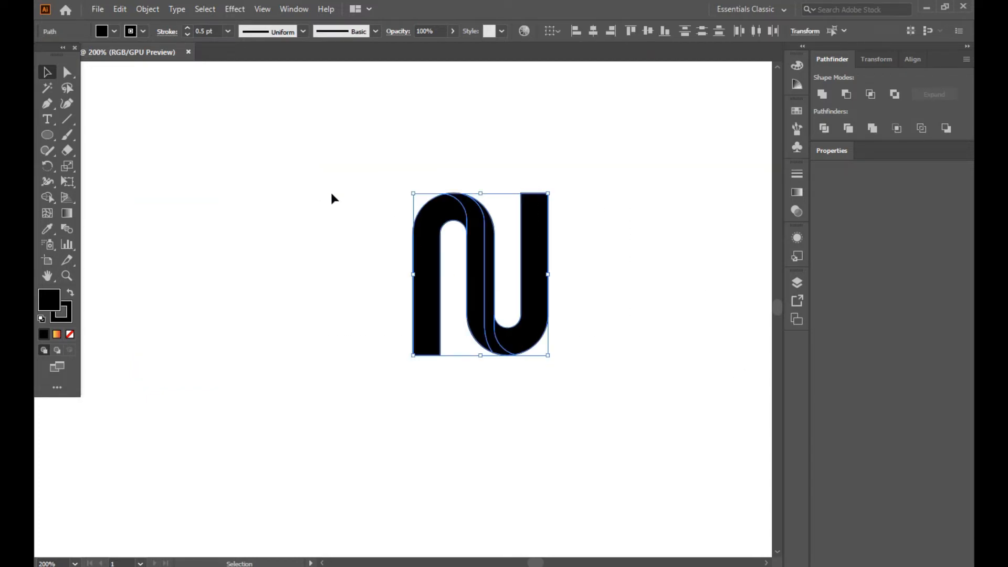
left_click(801, 191)
left_click(696, 191)
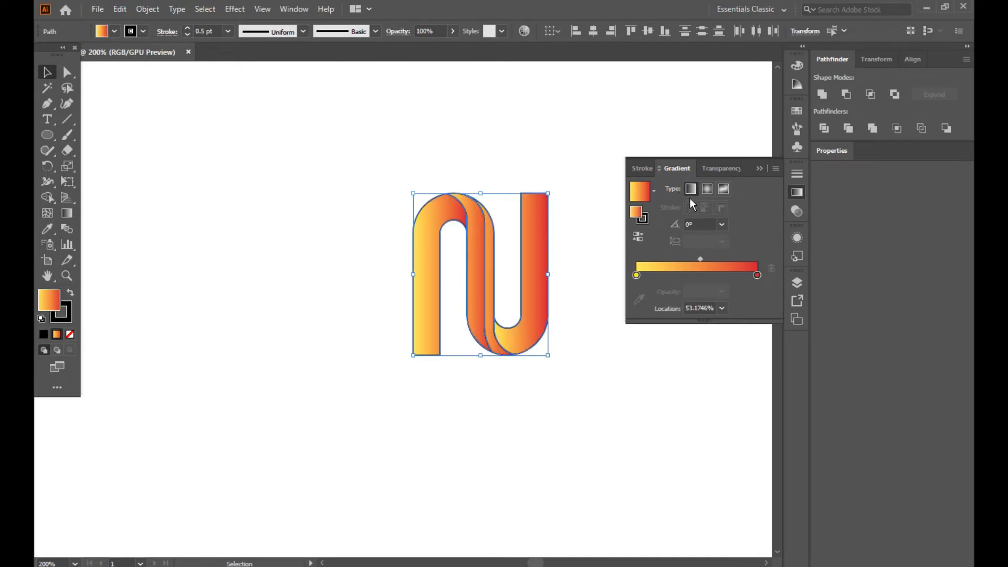
Set the letter gradient's start colour to the dark indigo swatch and its end colour to the magenta-purple swatch
left_click(637, 275)
double_click(636, 275)
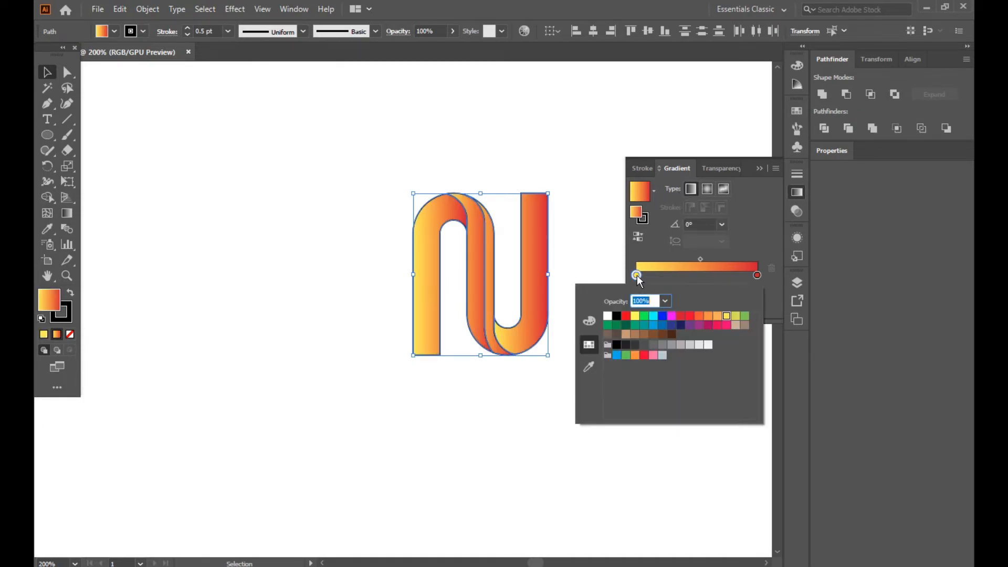
left_click(681, 325)
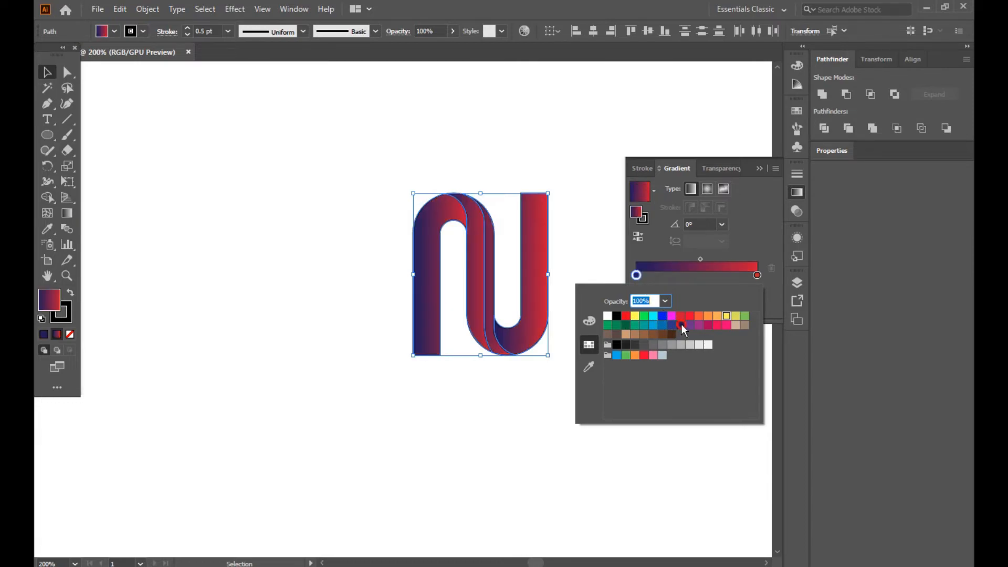
double_click(757, 275)
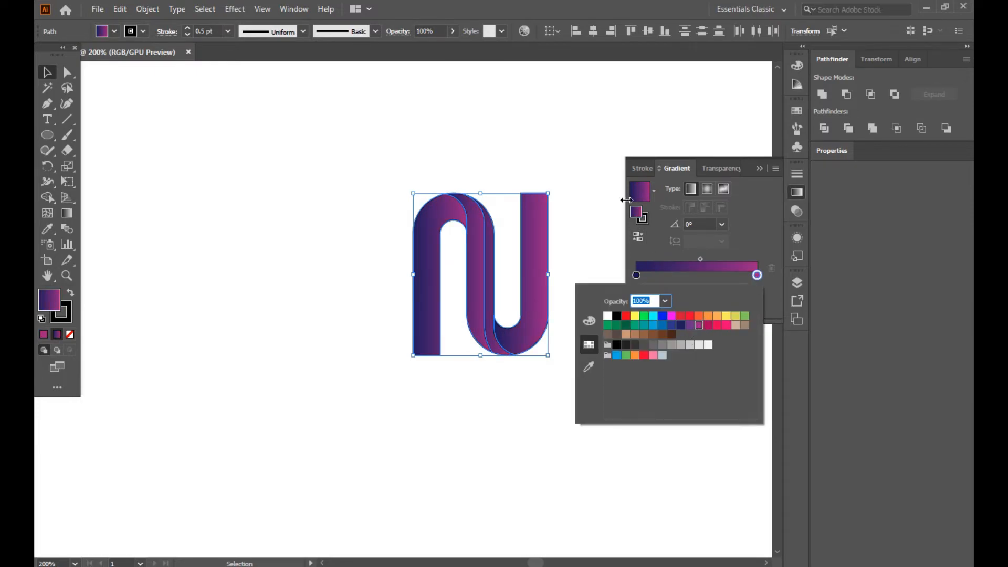
left_click(593, 159)
left_click(581, 138)
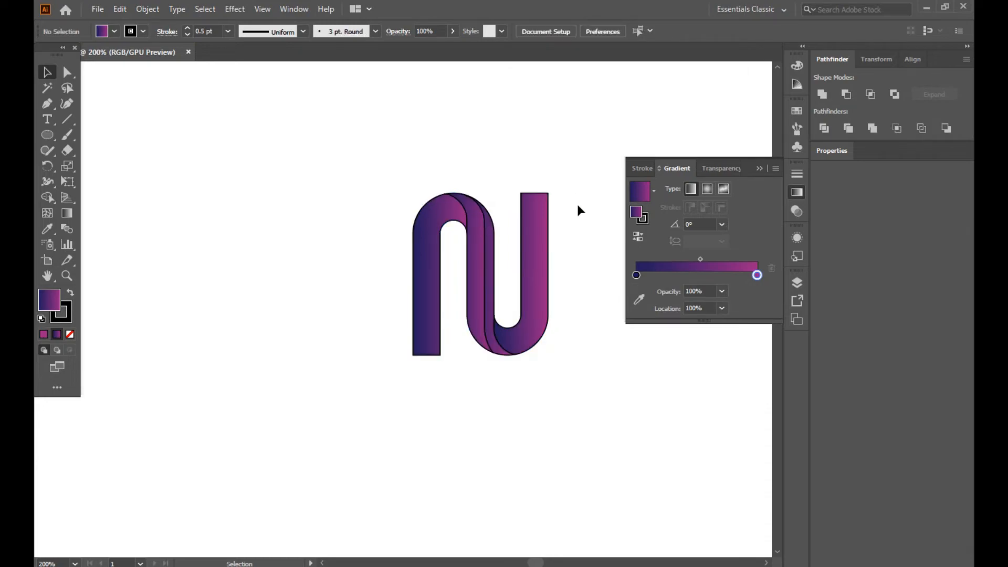
Remove the black outline stroke from all pieces of the letter mark
left_click_drag(344, 162, 413, 244)
left_click(68, 314)
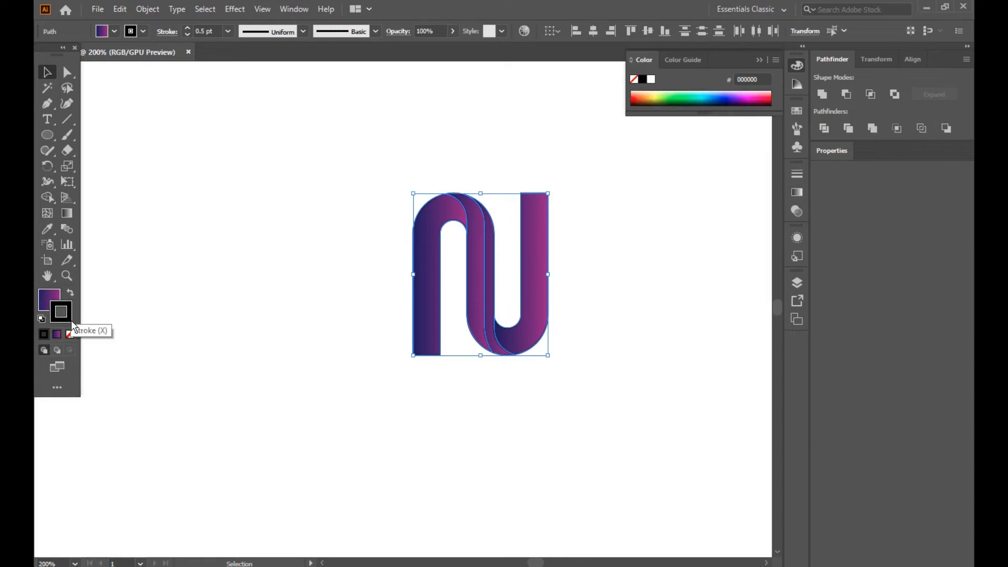
left_click(70, 335)
left_click(313, 285)
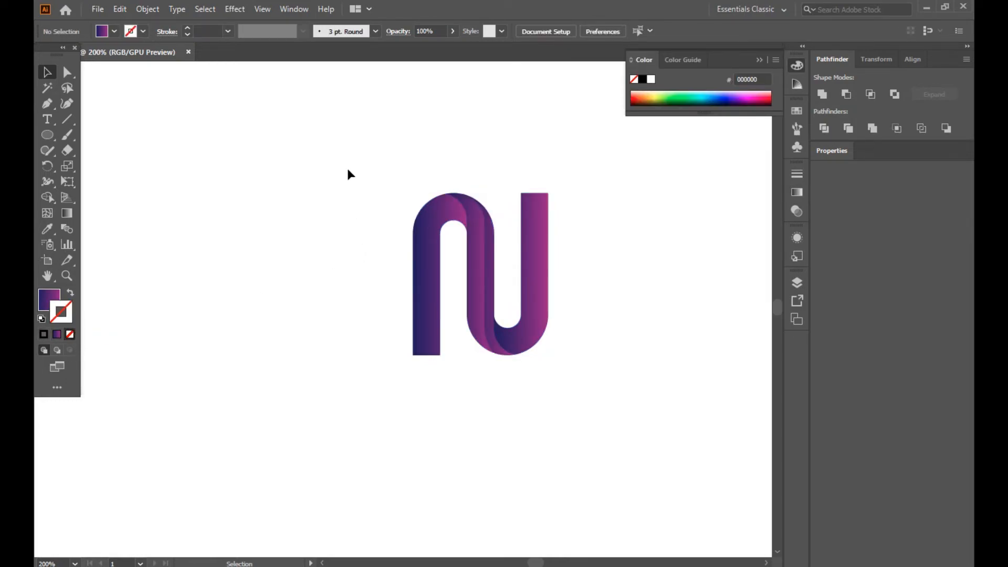
left_click_drag(345, 152, 633, 378)
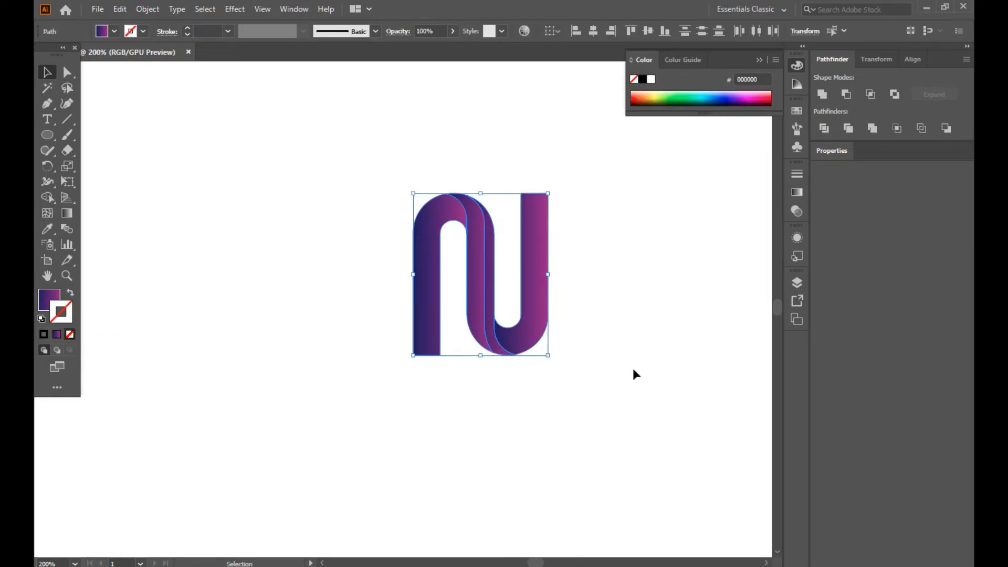
left_click(629, 363)
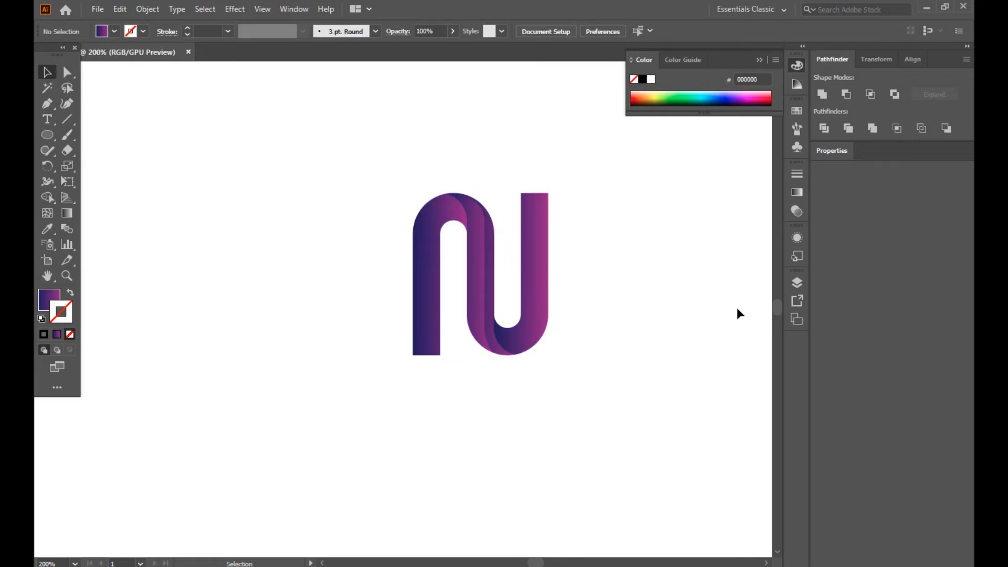
left_click_drag(370, 204, 590, 402)
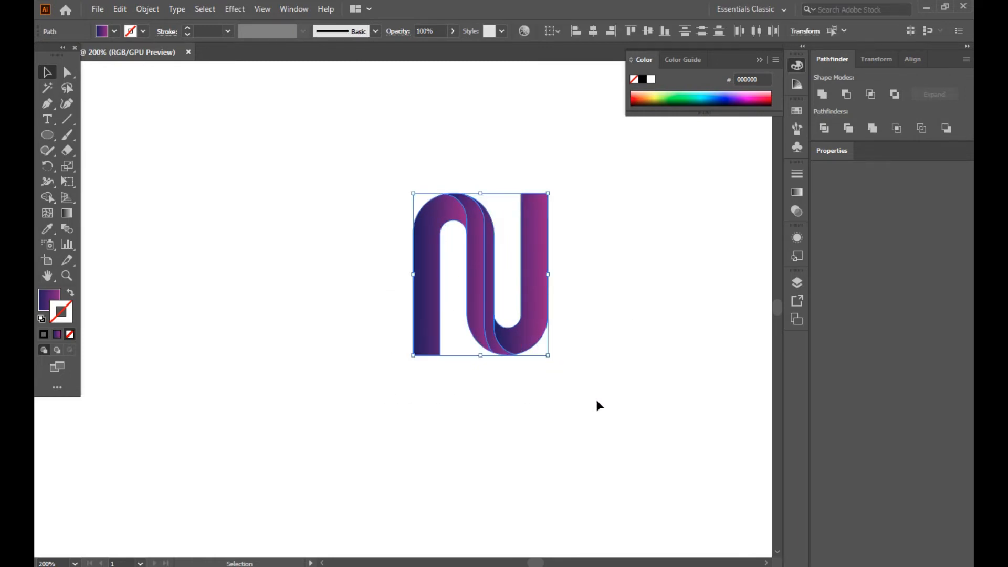
left_click(673, 364)
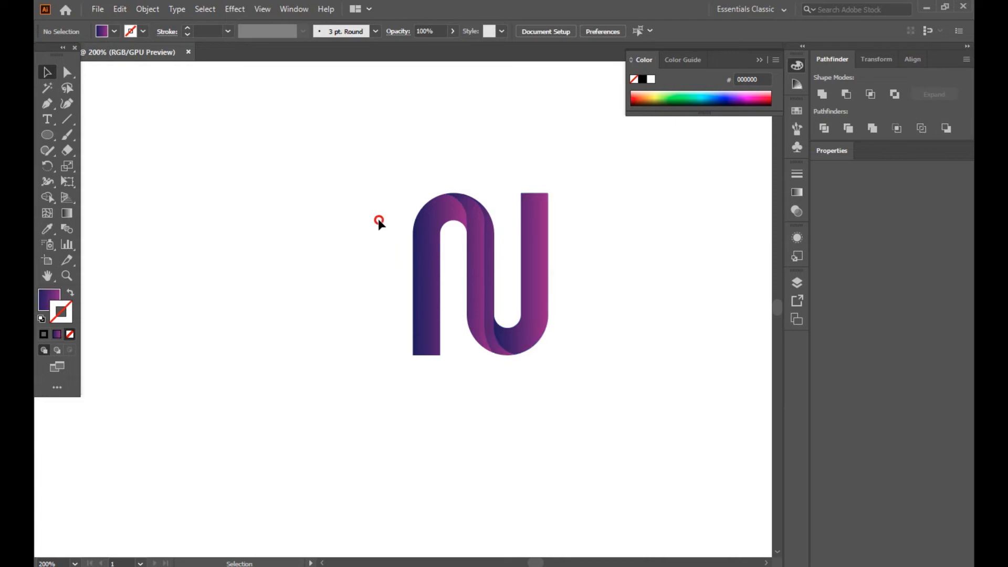
Reposition the whole letter mark on the artboard and enlarge it proportionally to about 70% of the artboard's height
left_click_drag(377, 220, 509, 371)
left_click_drag(470, 332, 366, 302)
left_click_drag(444, 326, 605, 508)
scroll(520, 463, "down", 4, "alt")
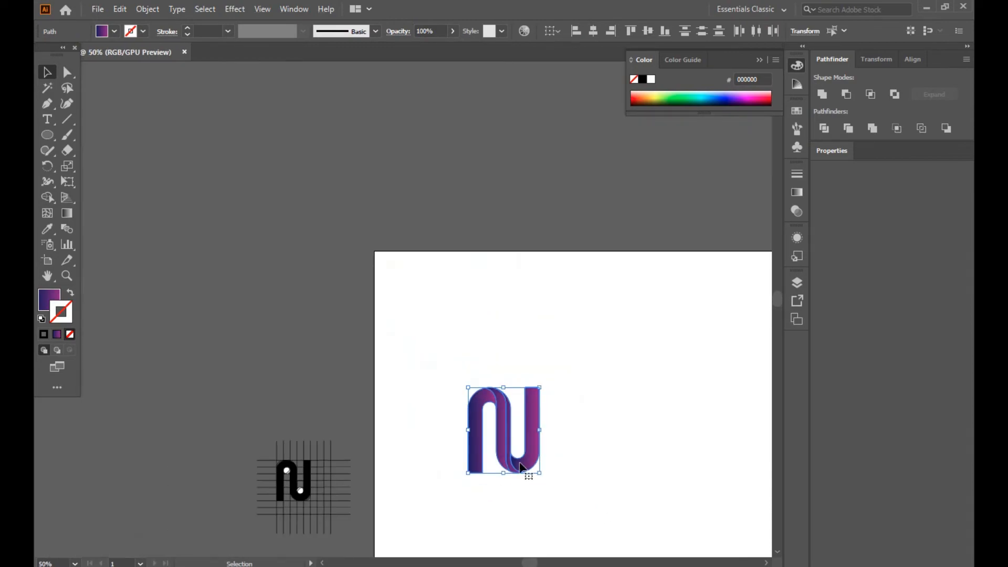
left_click_drag(540, 473, 706, 542)
left_click_drag(591, 411, 357, 337)
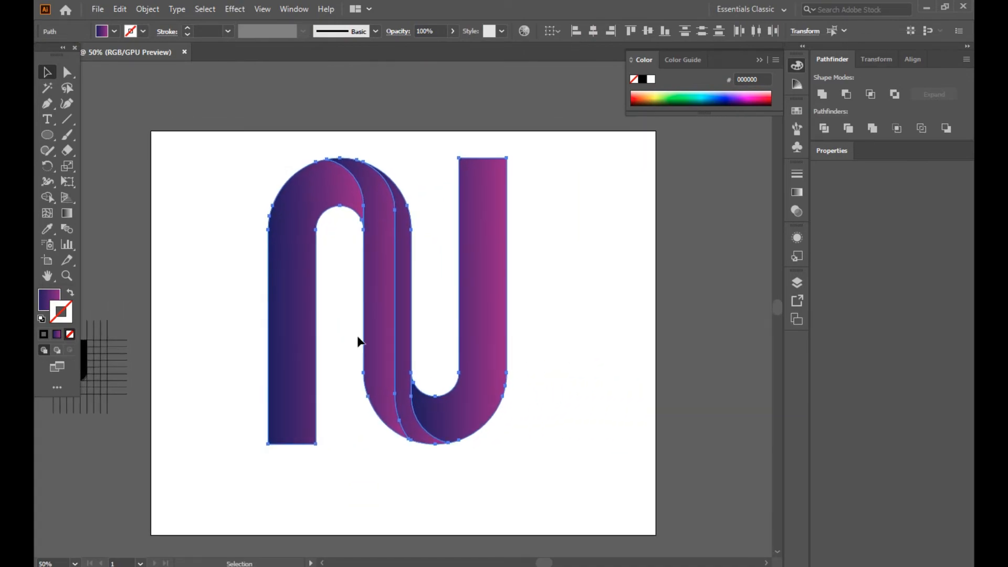
Scale the whole letter mark down to about half the artboard's height and place it near the artboard's centre
left_click(575, 365)
left_click(476, 434)
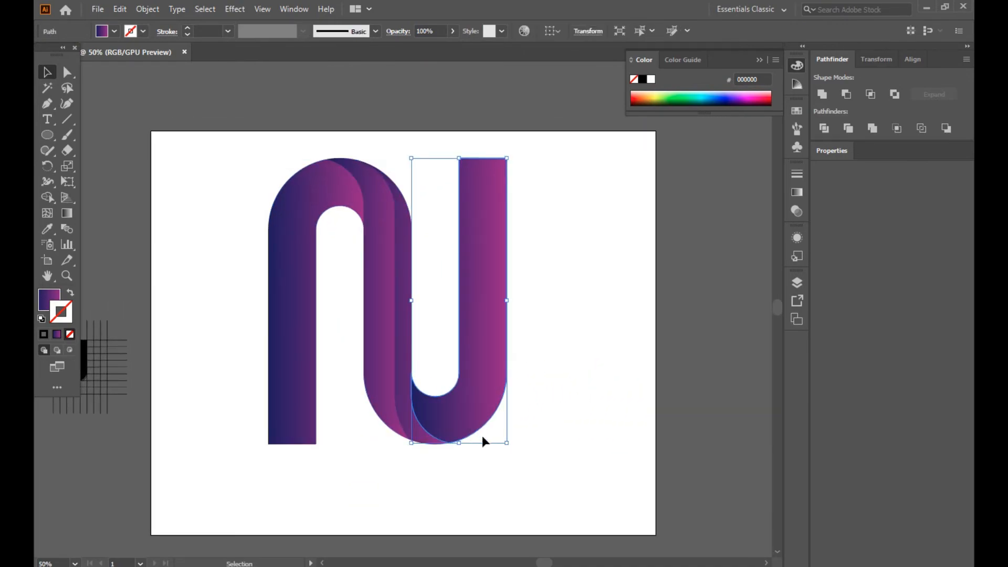
left_click_drag(231, 215, 453, 420)
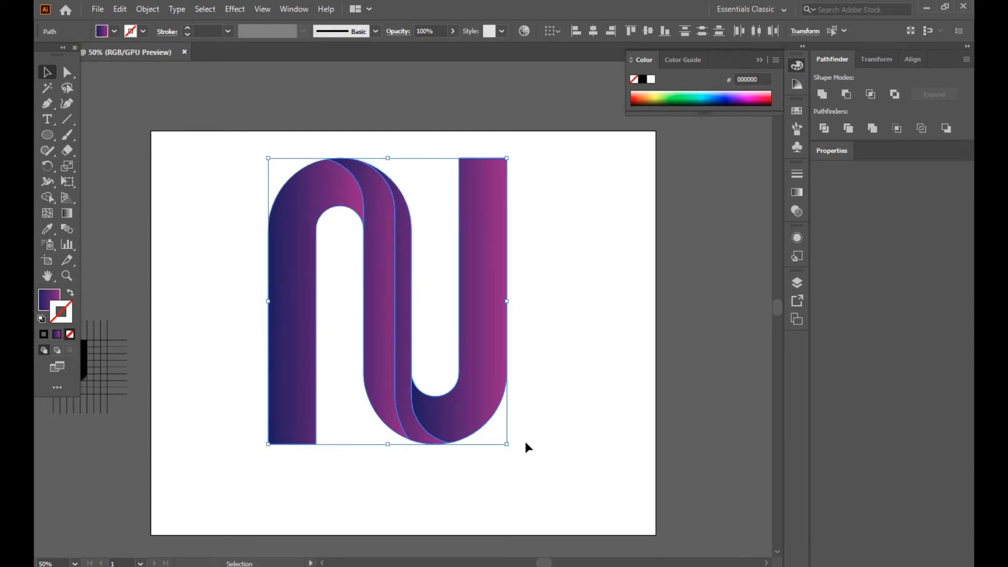
left_click_drag(506, 441, 465, 352)
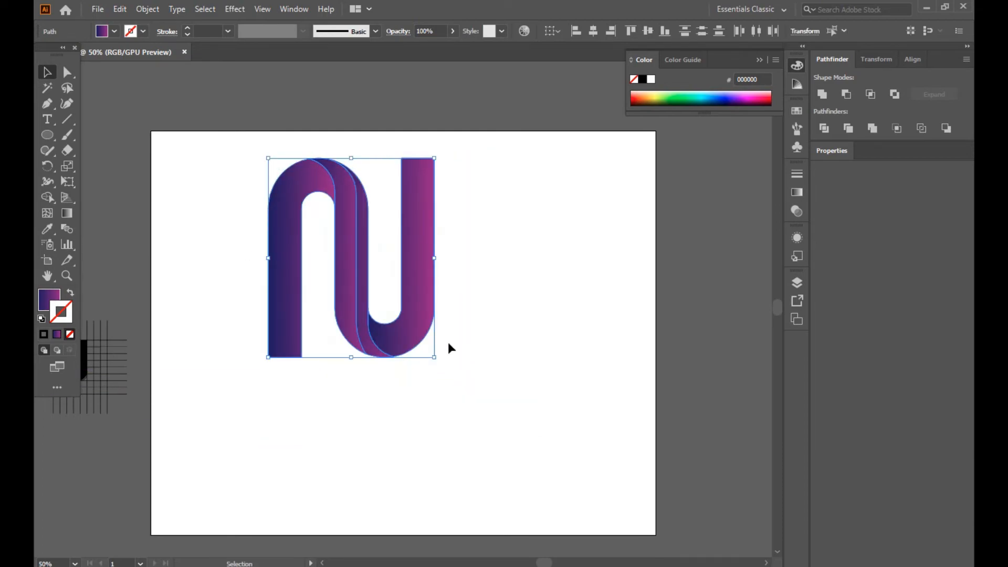
left_click_drag(396, 333, 457, 384)
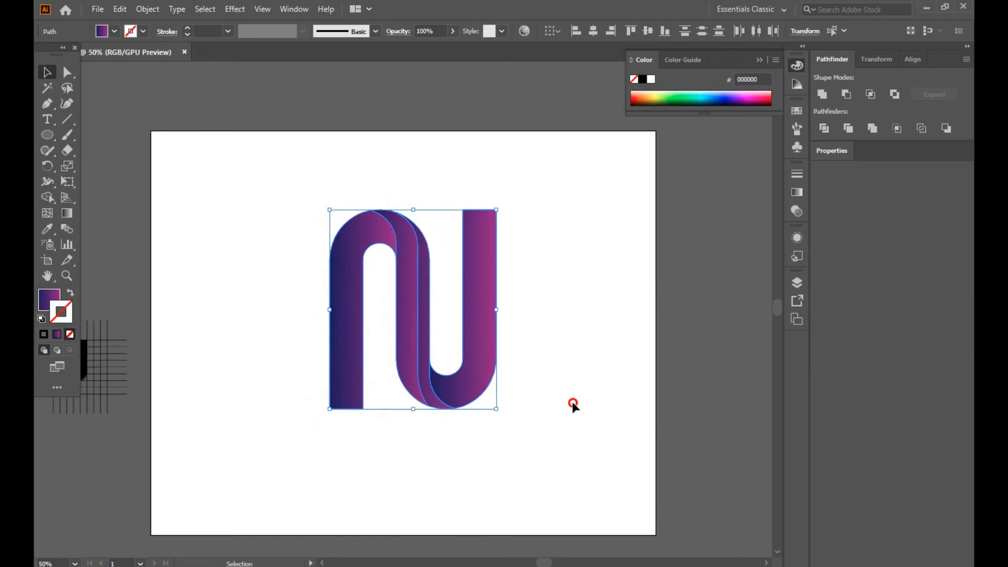
left_click(579, 407)
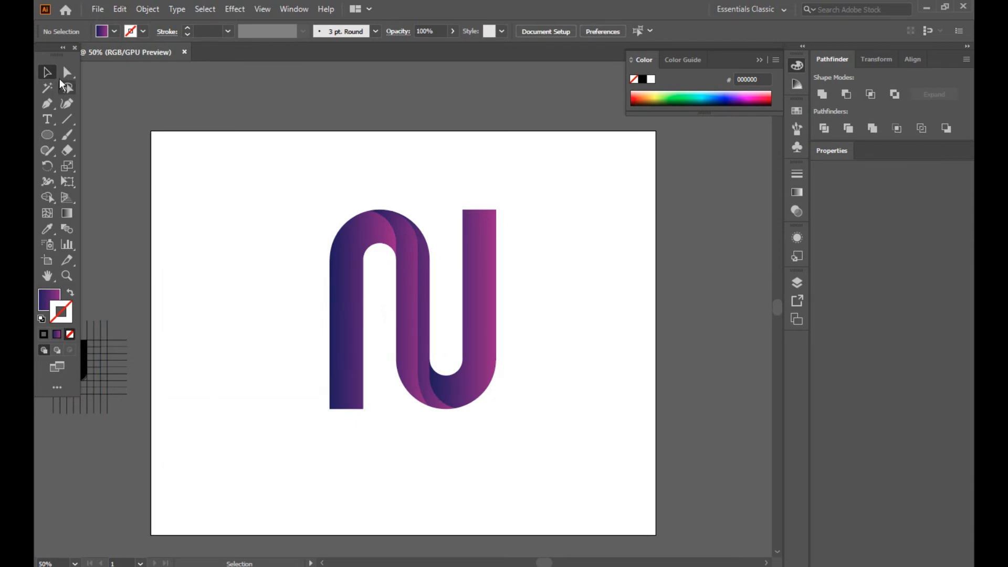
Round the lower-right corner of the left stem and the upper-right corner of the right stem with live corners
key("a")
left_click(353, 412)
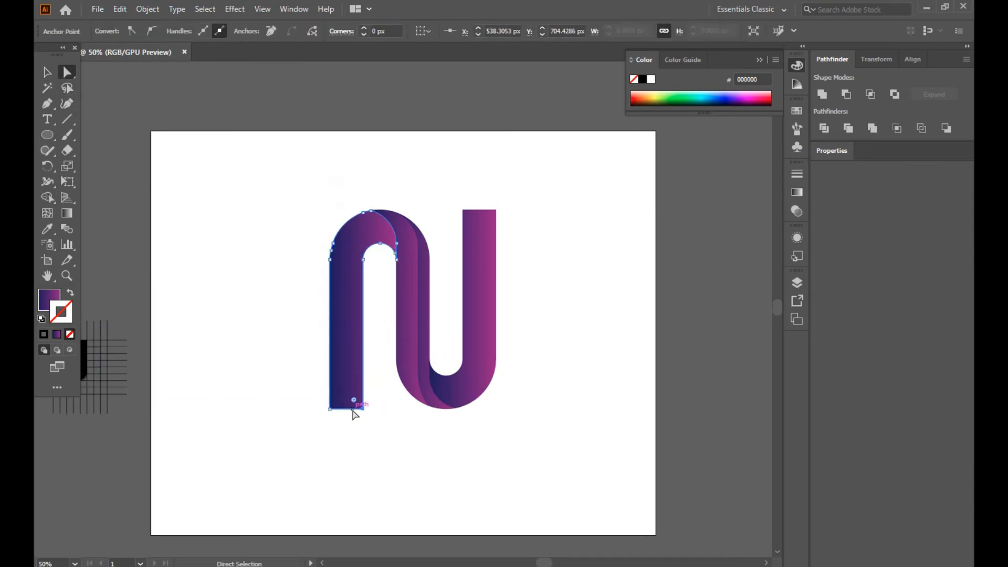
left_click_drag(353, 399, 345, 395)
left_click(507, 452)
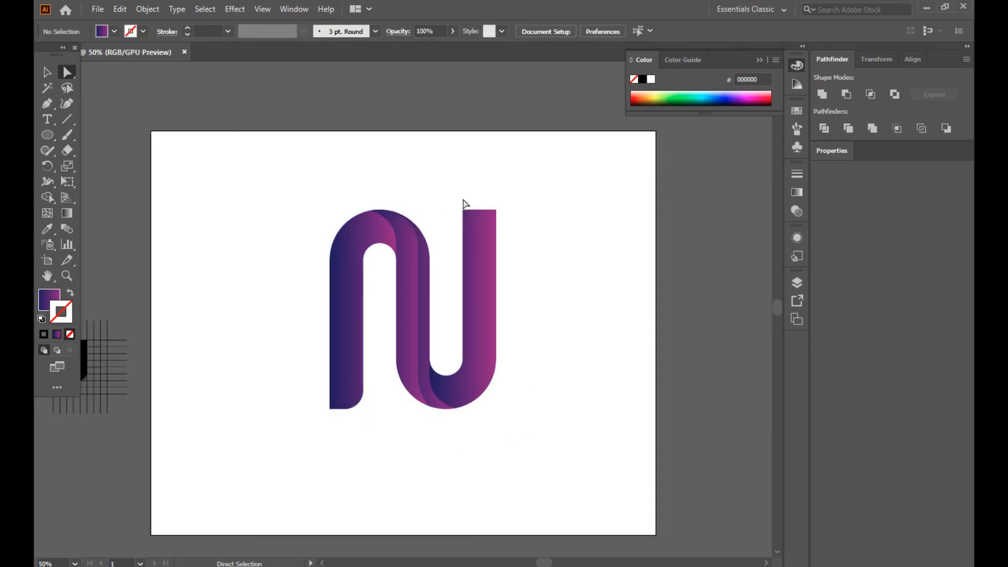
left_click_drag(500, 206, 470, 230)
left_click(559, 227)
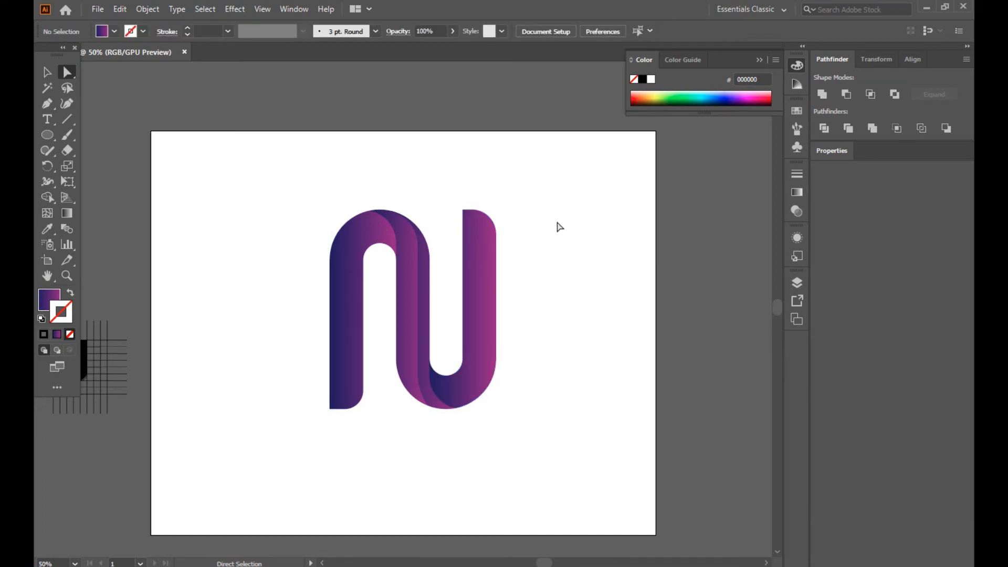